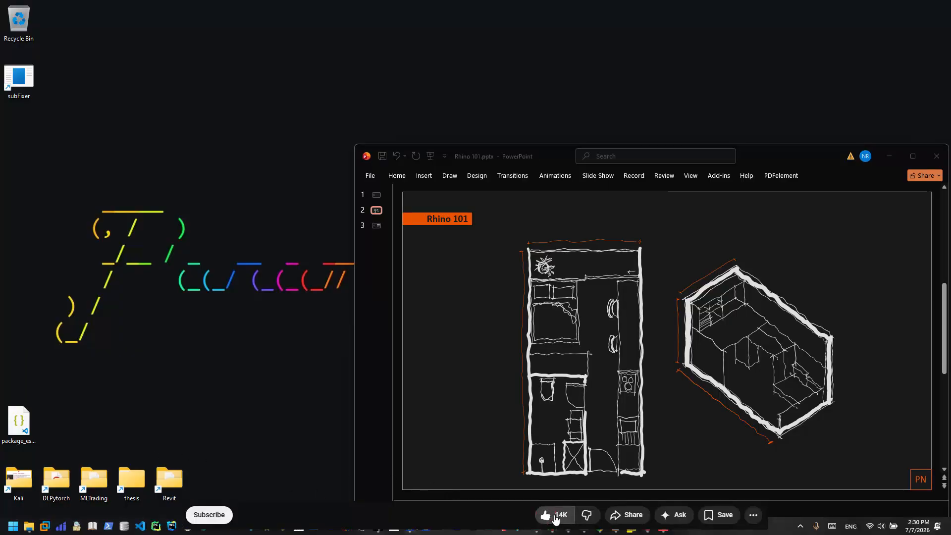
- Switch to Rhino and examine the existing line in the Perspective, Top and Front viewports
{"action": "left_click", "coordinate": [375, 525]}
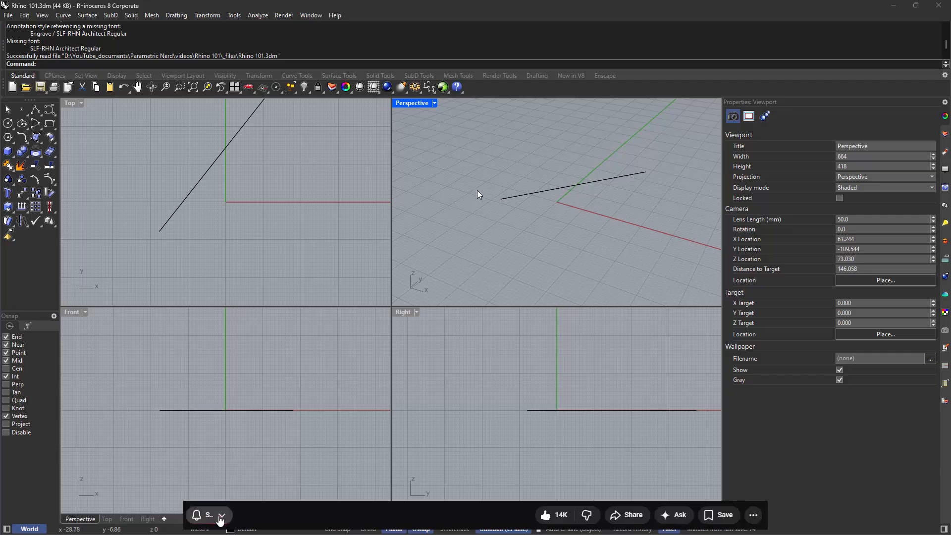
{"action": "right_click_drag", "start_coordinate": [477, 191], "coordinate": [487, 197]}
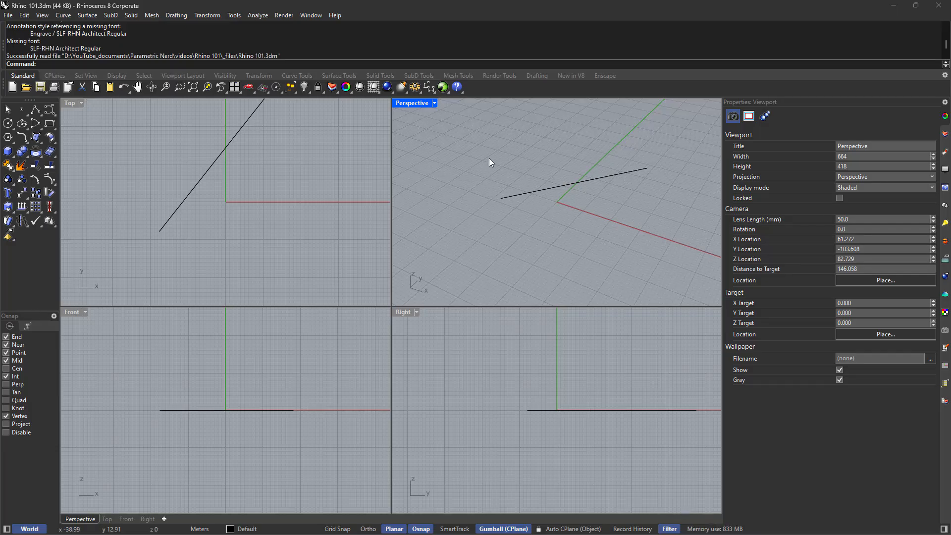
{"action": "right_click_drag", "start_coordinate": [489, 159], "coordinate": [494, 179]}
{"action": "right_click_drag", "start_coordinate": [263, 158], "coordinate": [243, 204]}
{"action": "scroll", "coordinate": [226, 189], "scroll_direction": "down", "scroll_amount": 2}
{"action": "scroll", "coordinate": [232, 190], "scroll_direction": "up", "scroll_amount": 4}
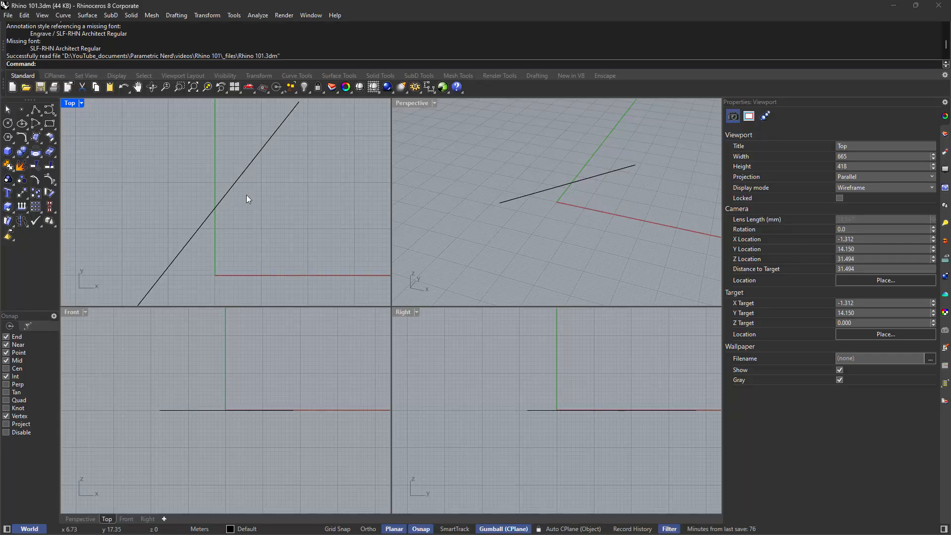
{"action": "right_click_drag", "start_coordinate": [266, 383], "coordinate": [230, 387]}
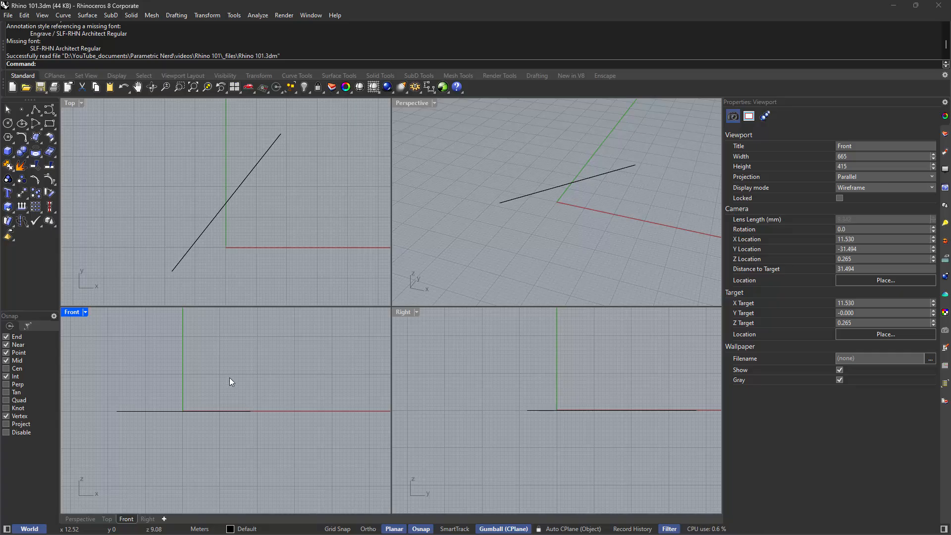
{"action": "left_click", "coordinate": [457, 162]}
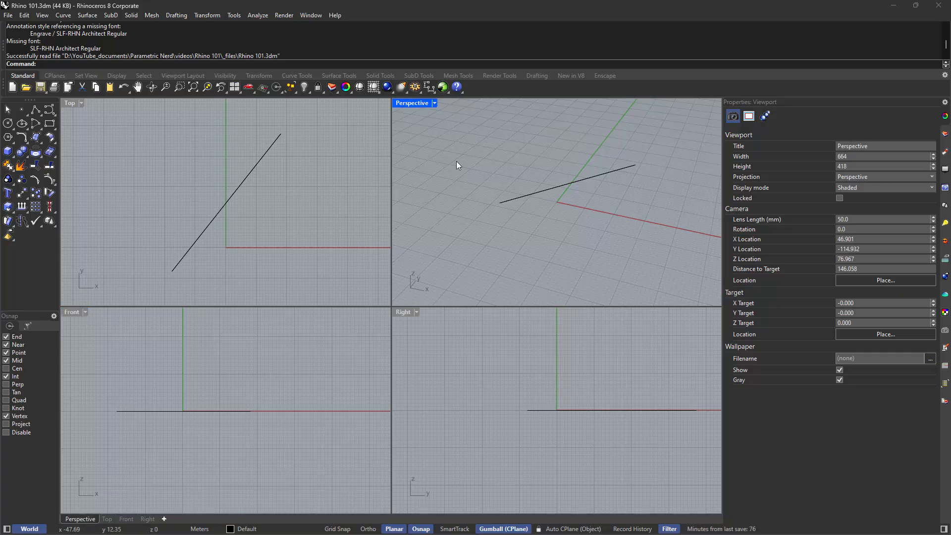
- Maximize the Perspective viewport, view the Top and Front viewports at full size, and return to Perspective
{"action": "double_click", "coordinate": [406, 103]}
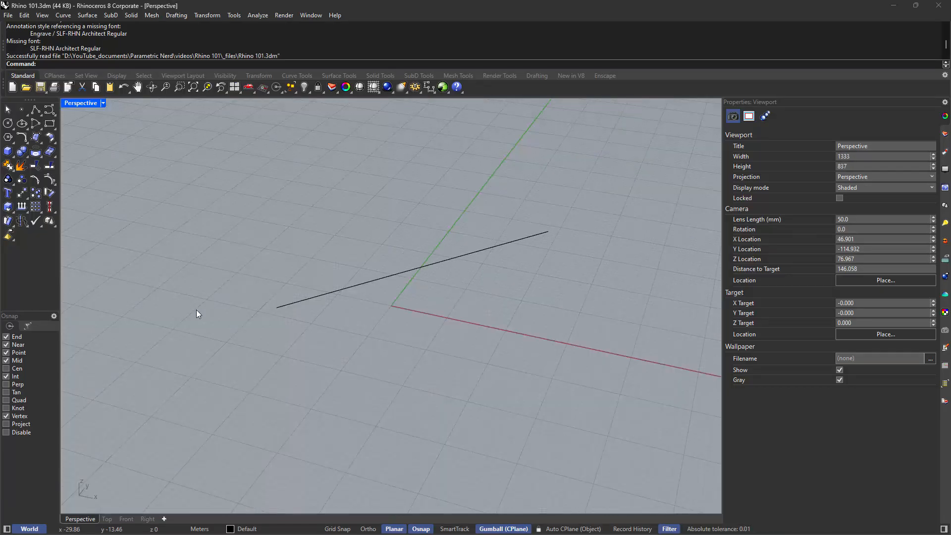
{"action": "left_click", "coordinate": [106, 524]}
{"action": "key", "text": "ctrl+Tab"}
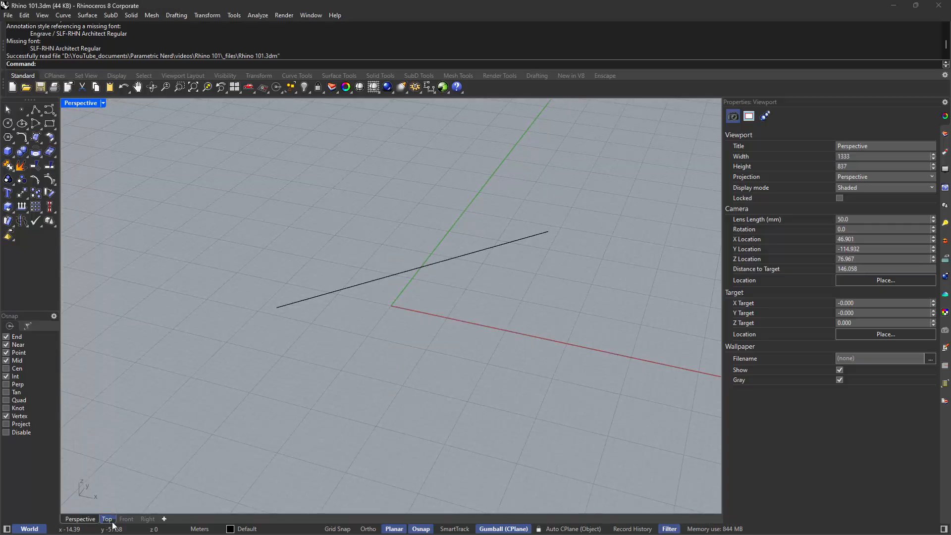
{"action": "key", "text": "ctrl+Tab"}
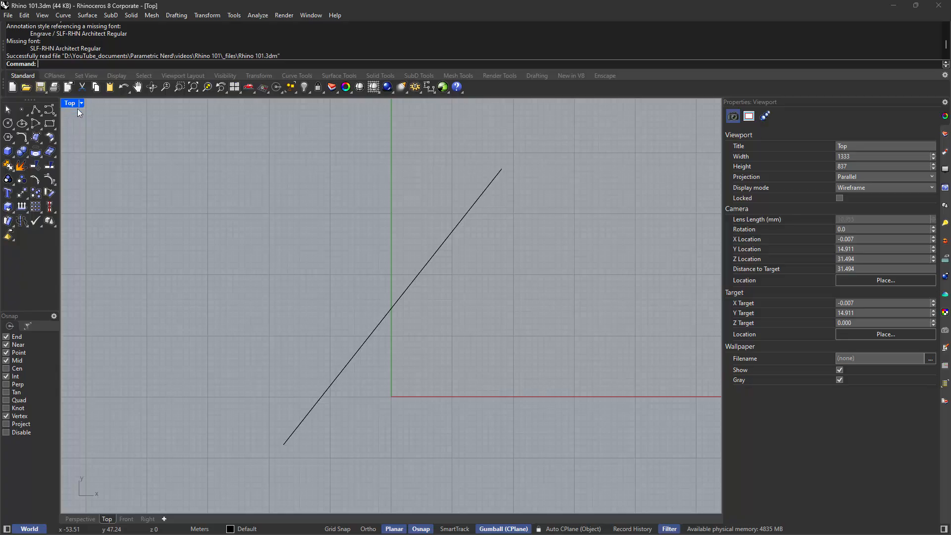
{"action": "left_click", "coordinate": [129, 520]}
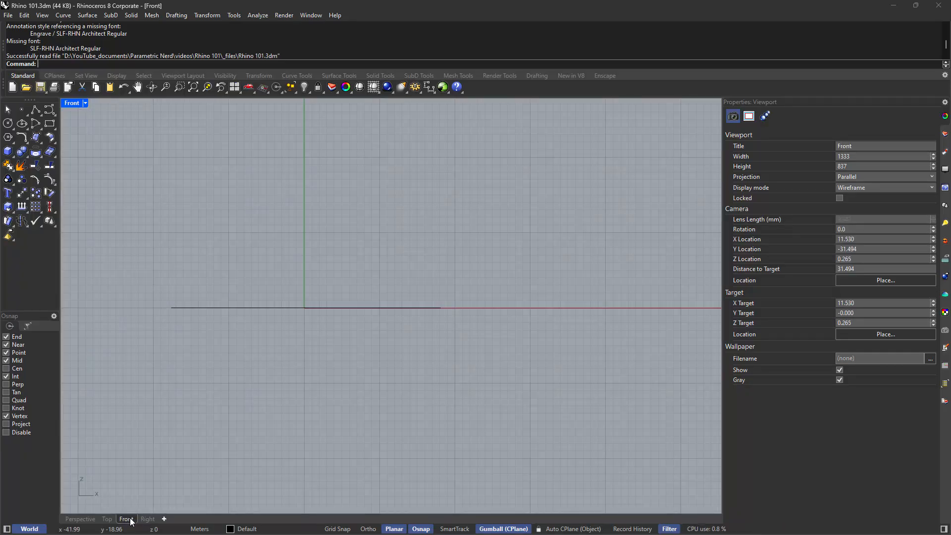
{"action": "left_click", "coordinate": [82, 519]}
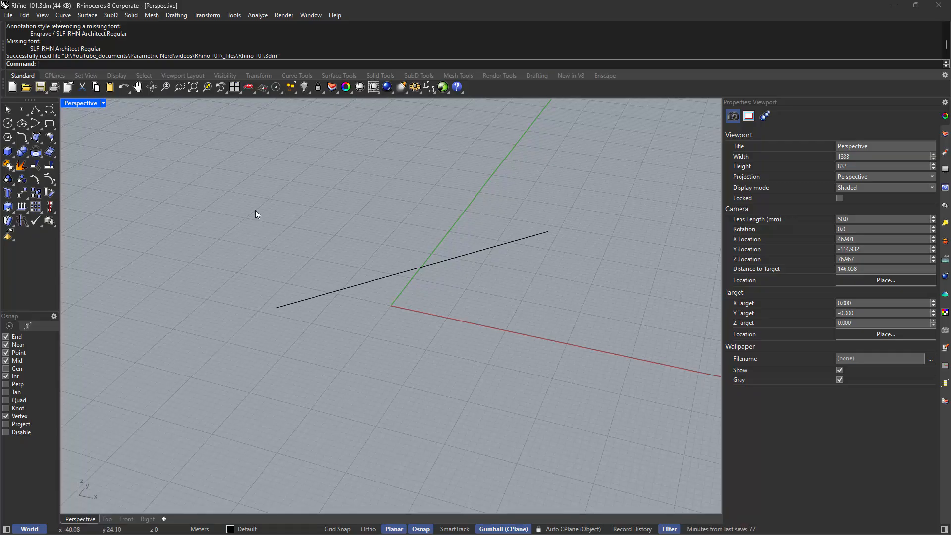
- Set the Perspective viewport's projection to Parallel
{"action": "left_click", "coordinate": [890, 176]}
{"action": "left_click", "coordinate": [890, 178]}
{"action": "left_click", "coordinate": [890, 175]}
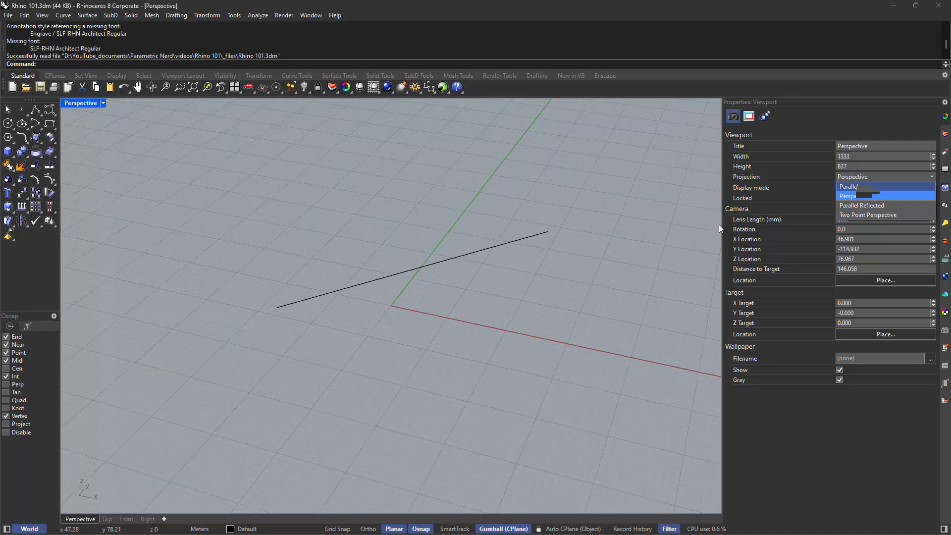
{"action": "right_click_drag", "start_coordinate": [413, 305], "coordinate": [417, 269]}
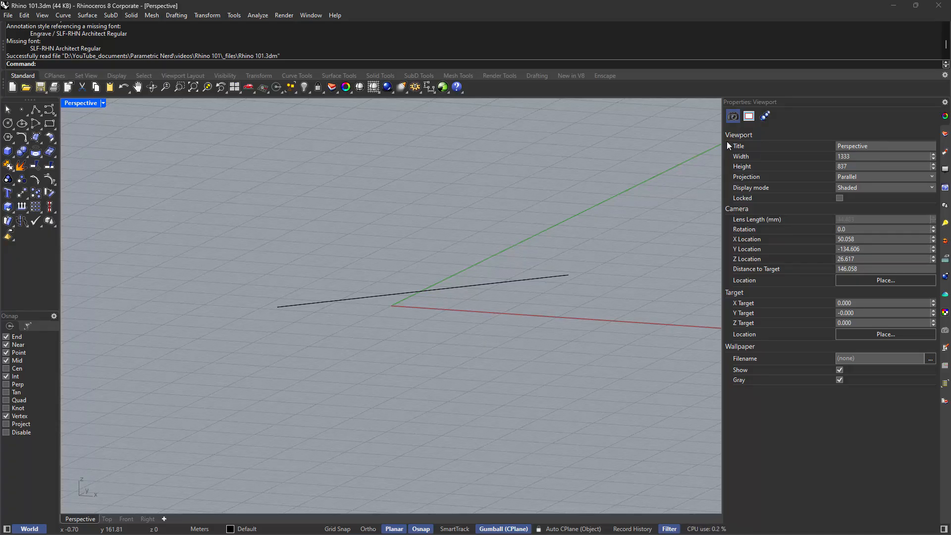
- Rename the Perspective viewport as Parallel
{"action": "left_click", "coordinate": [886, 146]}
{"action": "type", "text": "Parallel"}
{"action": "type", "text": "P"}
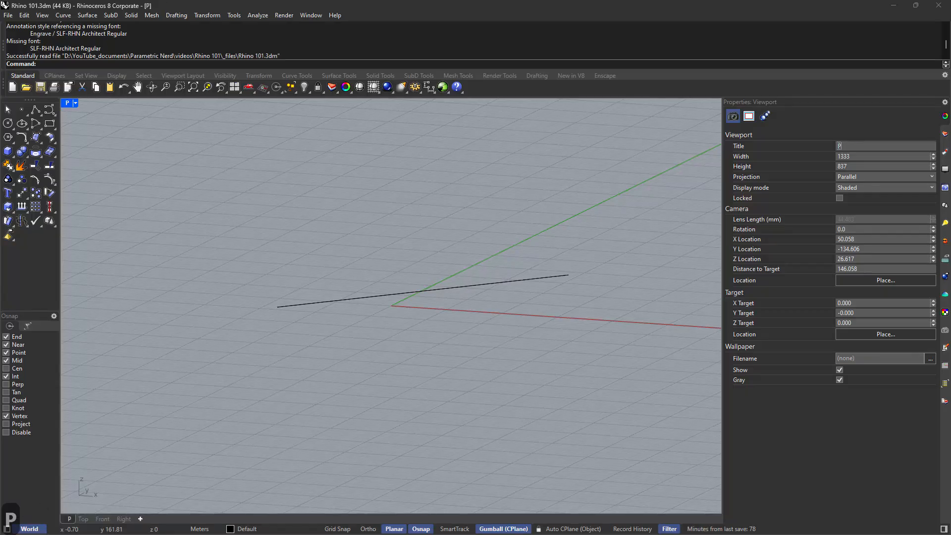
{"action": "type", "text": "arallel"}
{"action": "key", "text": "Return"}
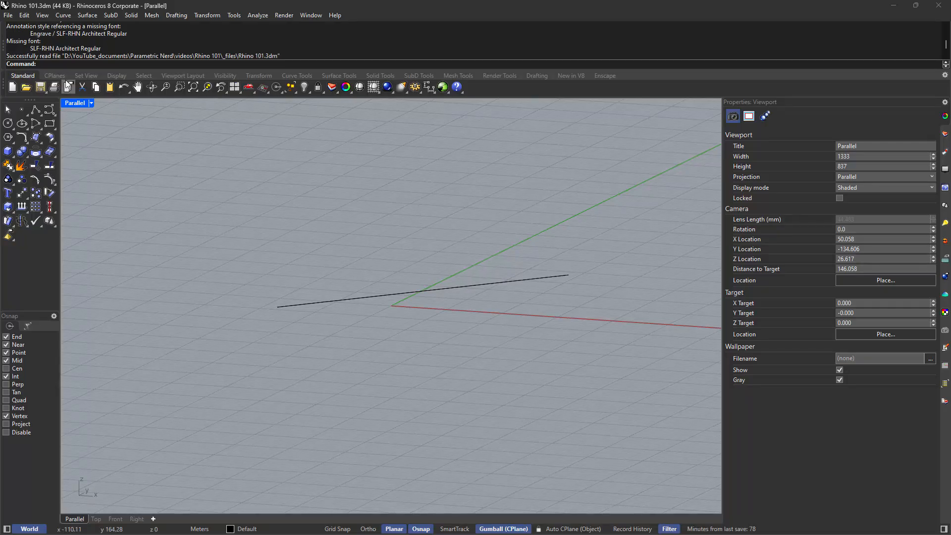
{"action": "left_click", "coordinate": [8, 15]}
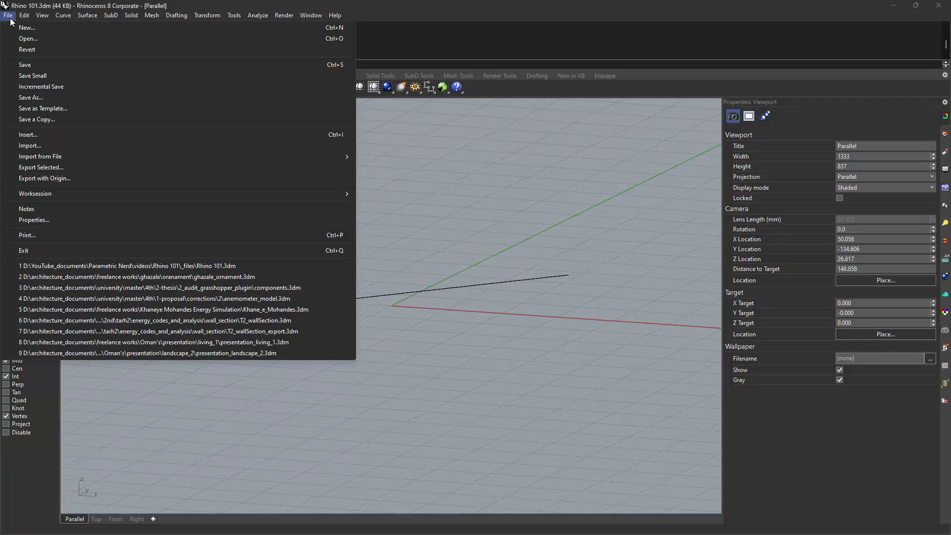
{"action": "mouse_move", "coordinate": [24, 16]}
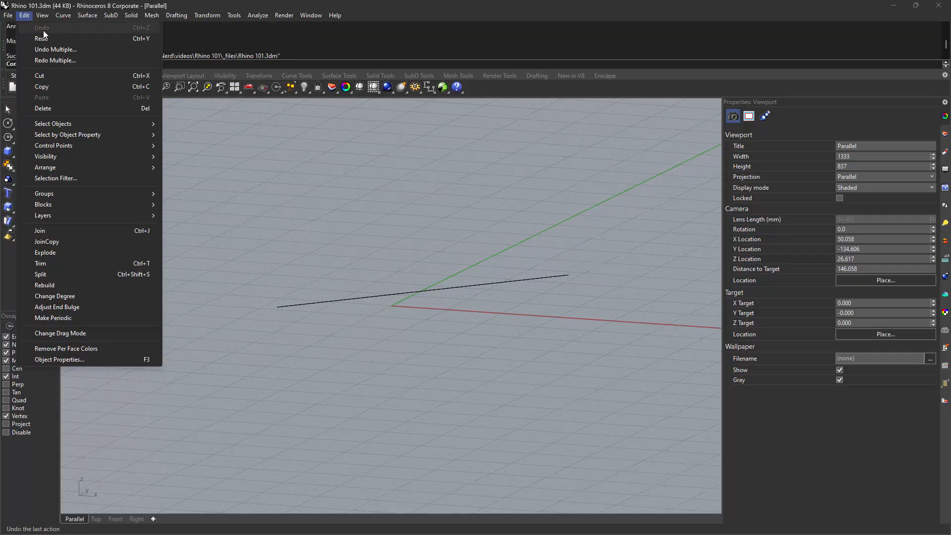
{"action": "left_click", "coordinate": [388, 153]}
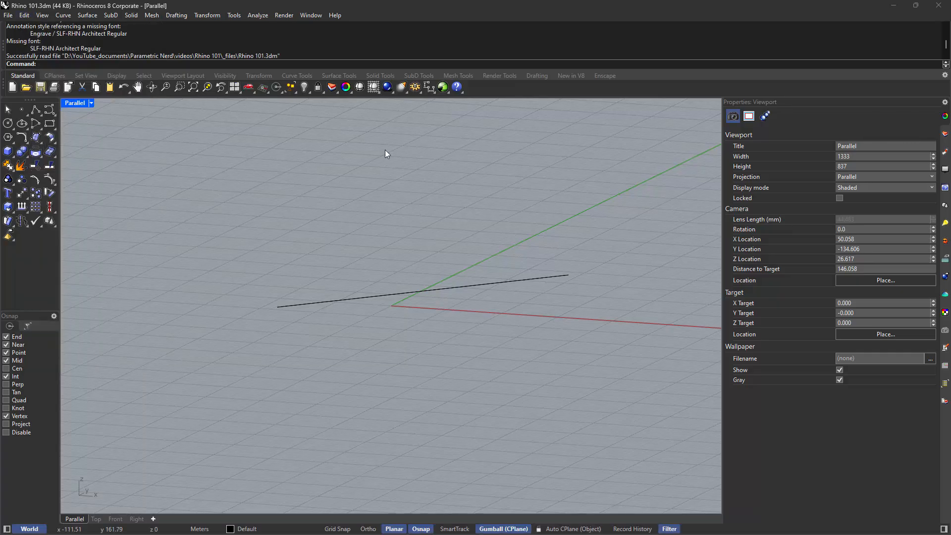
- Rename the viewport back to Perspective
{"action": "type", "text": "Perspective"}
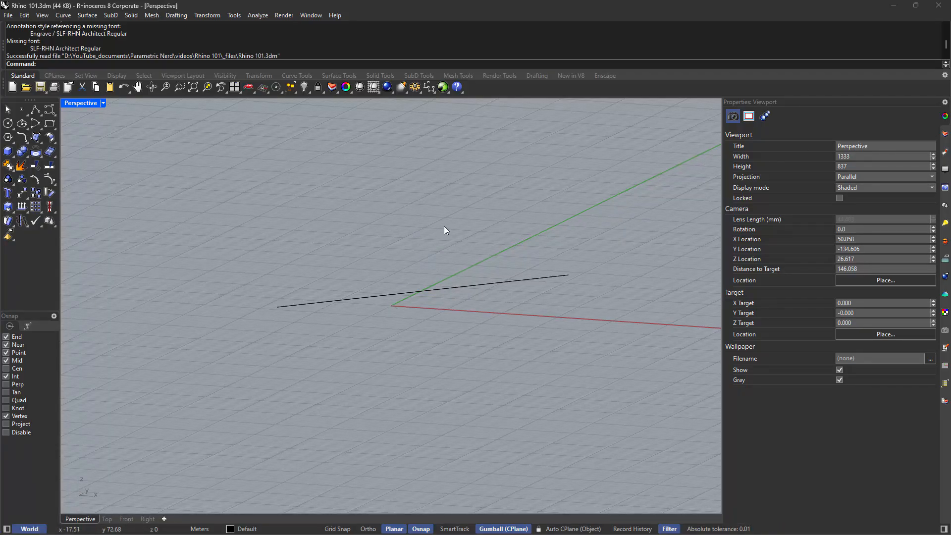
- Select the line with a crossing window over its middle and clear the selection
{"action": "left_click_drag", "start_coordinate": [428, 256], "coordinate": [378, 334]}
{"action": "left_click_drag", "start_coordinate": [377, 333], "coordinate": [378, 334]}
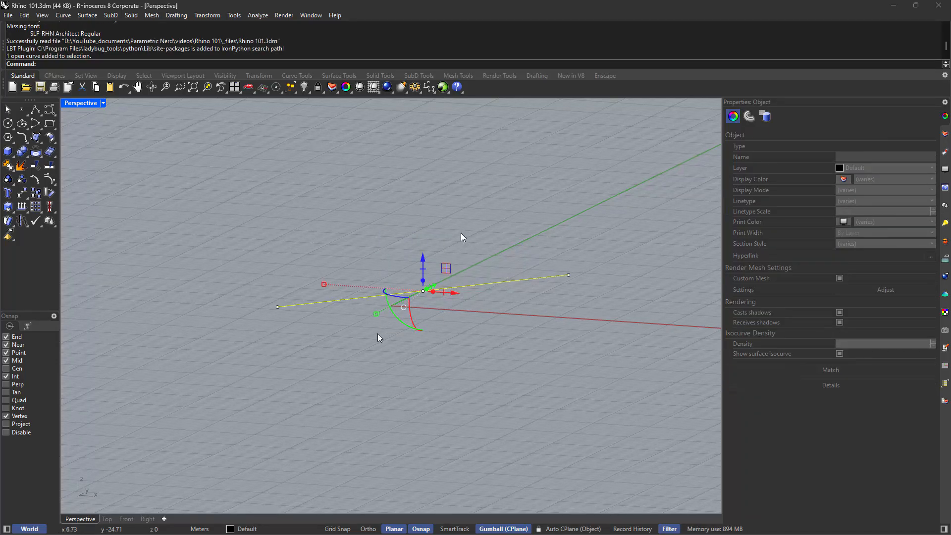
{"action": "left_click_drag", "start_coordinate": [458, 225], "coordinate": [440, 268]}
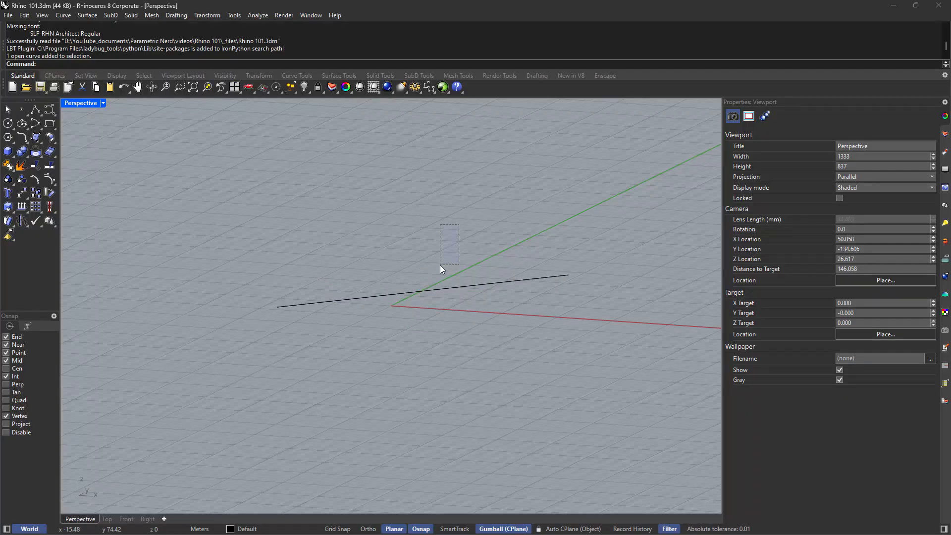
{"action": "left_click_drag", "start_coordinate": [440, 265], "coordinate": [426, 177]}
{"action": "left_click_drag", "start_coordinate": [423, 198], "coordinate": [419, 191]}
- Try an enclosing selection window over only part of the line, and select the line with one around its full length
{"action": "left_click_drag", "start_coordinate": [392, 230], "coordinate": [485, 344]}
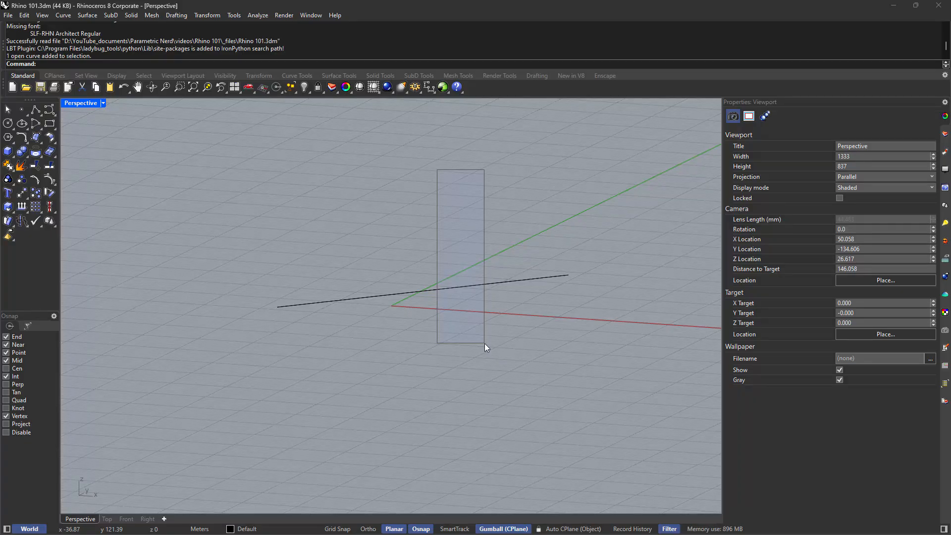
{"action": "left_click_drag", "start_coordinate": [485, 343], "coordinate": [486, 343]}
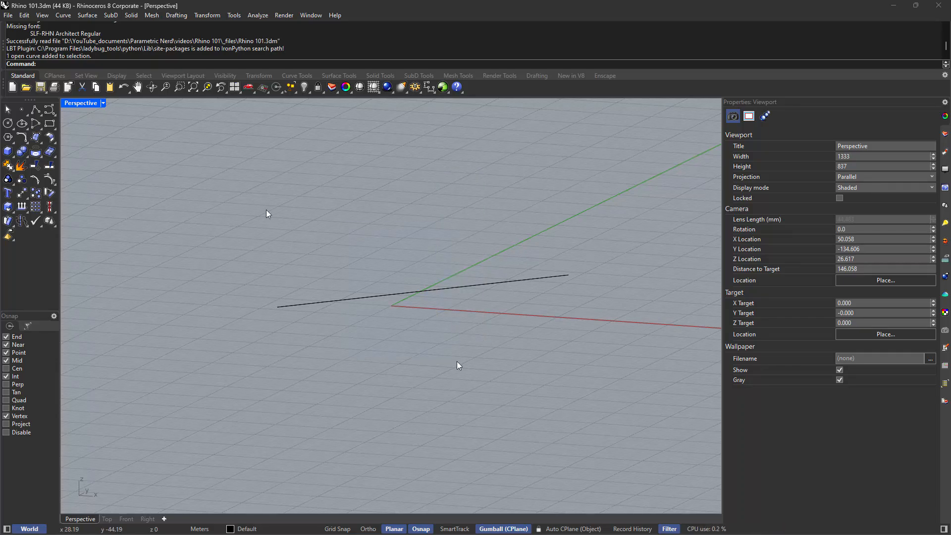
{"action": "left_click_drag", "start_coordinate": [211, 180], "coordinate": [634, 371]}
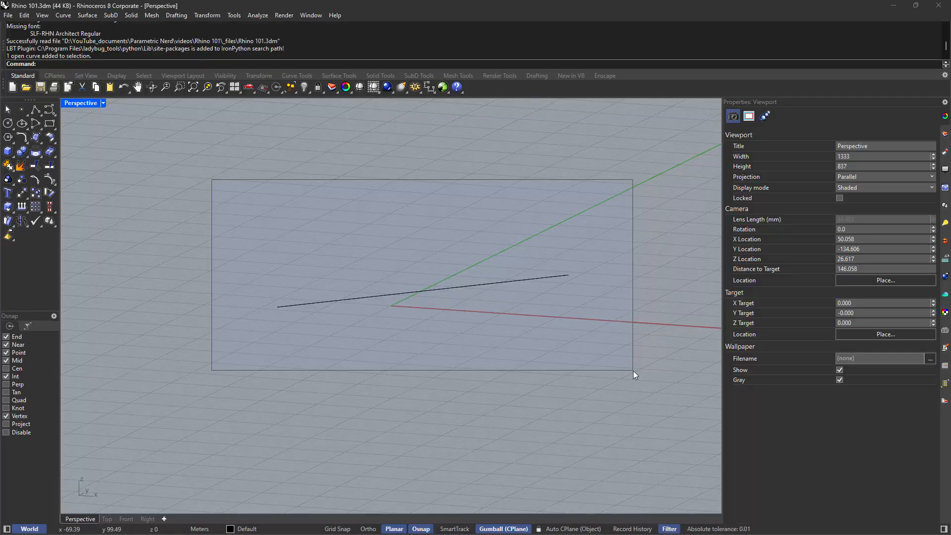
{"action": "left_click_drag", "start_coordinate": [633, 371], "coordinate": [633, 371]}
- Select the line with a crossing window that covers only the part near its far end
{"action": "left_click_drag", "start_coordinate": [523, 247], "coordinate": [500, 335]}
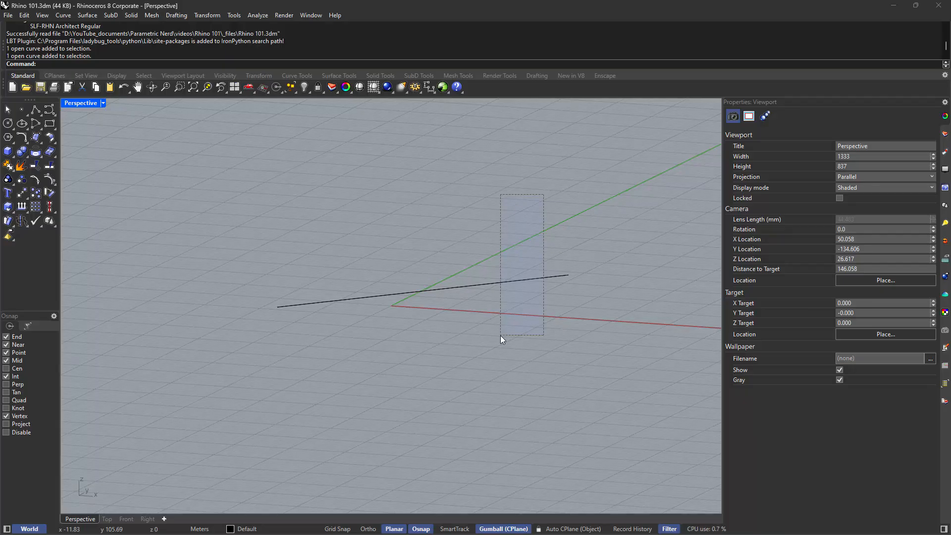
{"action": "left_click_drag", "start_coordinate": [500, 335], "coordinate": [500, 335]}
{"action": "left_click_drag", "start_coordinate": [500, 335], "coordinate": [500, 334]}
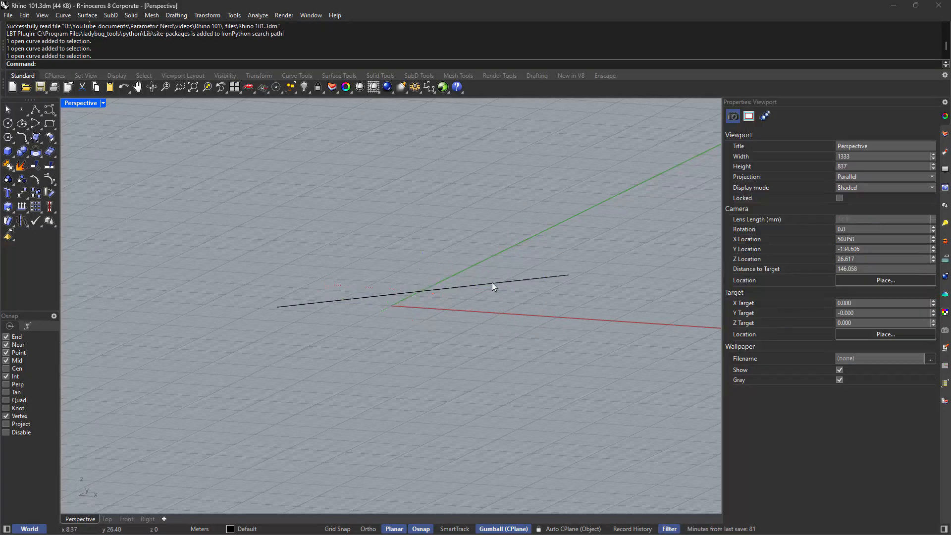
- Pick the line directly, reselect it with a crossing window to check its object properties, and clear the selection
{"action": "left_click", "coordinate": [491, 283]}
{"action": "left_click", "coordinate": [493, 286]}
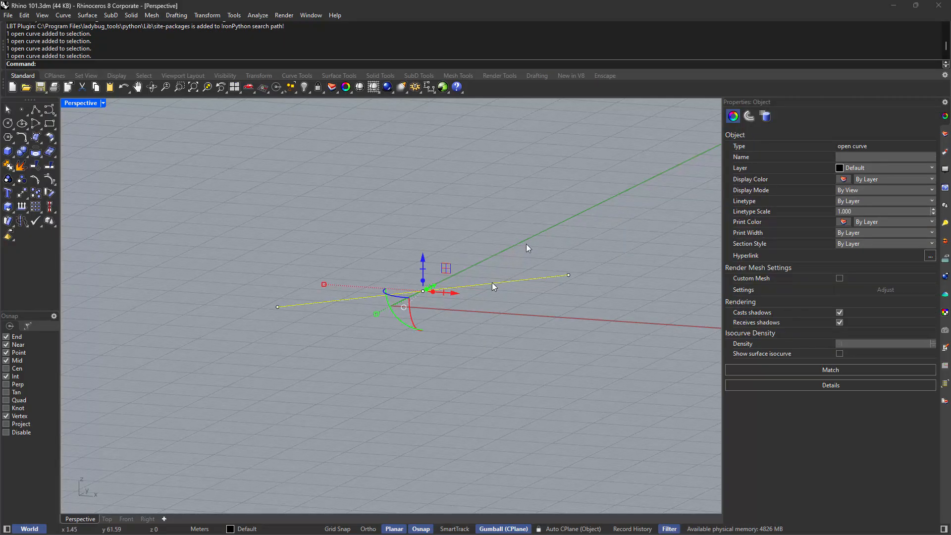
{"action": "key", "text": "Escape"}
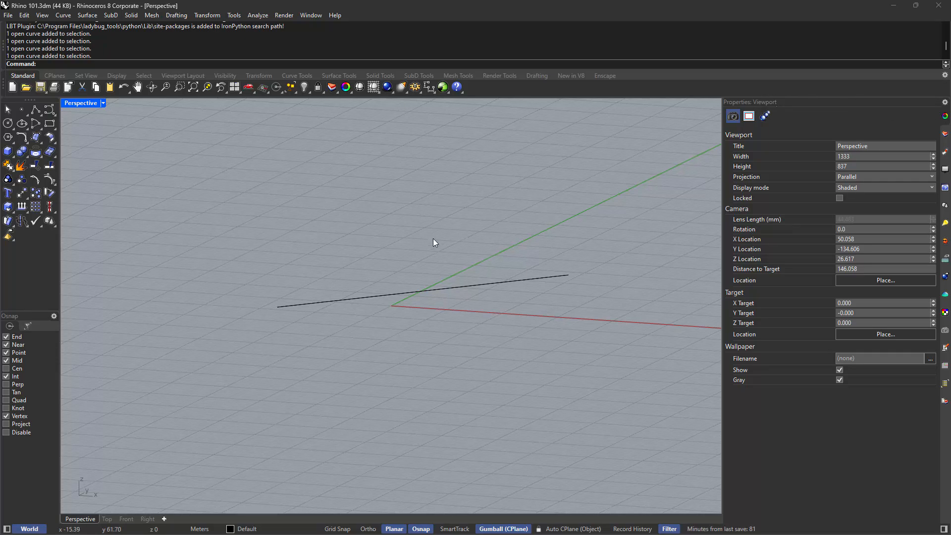
{"action": "left_click_drag", "start_coordinate": [452, 258], "coordinate": [408, 329]}
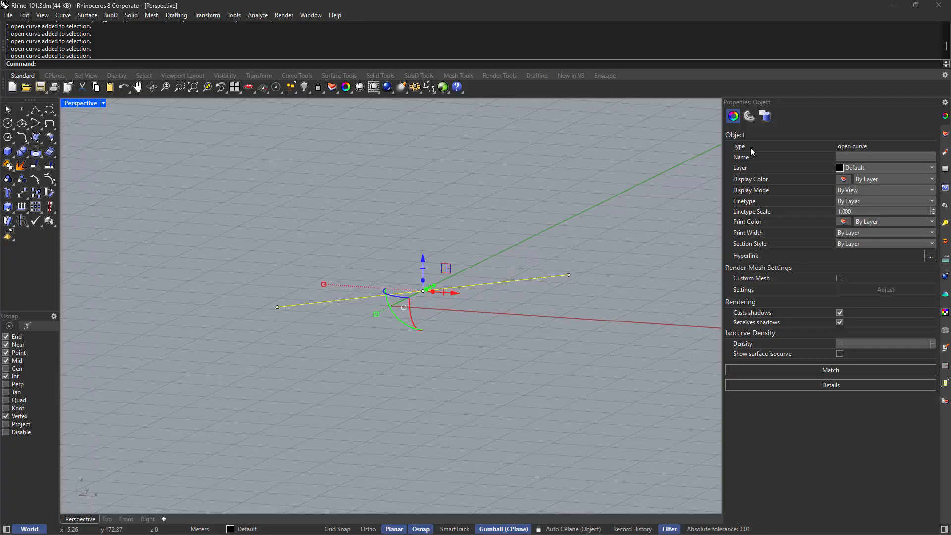
{"action": "left_click", "coordinate": [554, 229]}
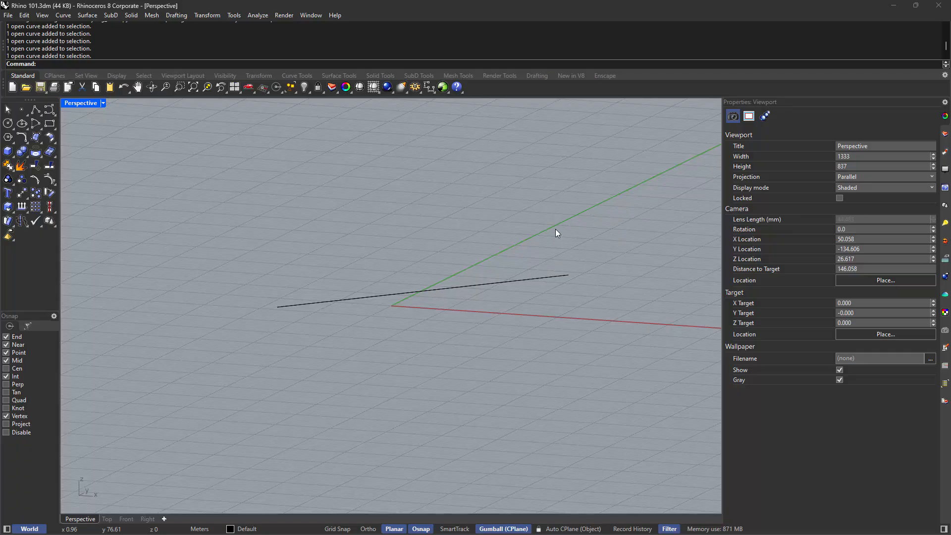
- Draw a closed four-sided polyline starting at about x -29.5, y 42.3, behind the existing line, and select it
{"action": "type", "text": "L"}
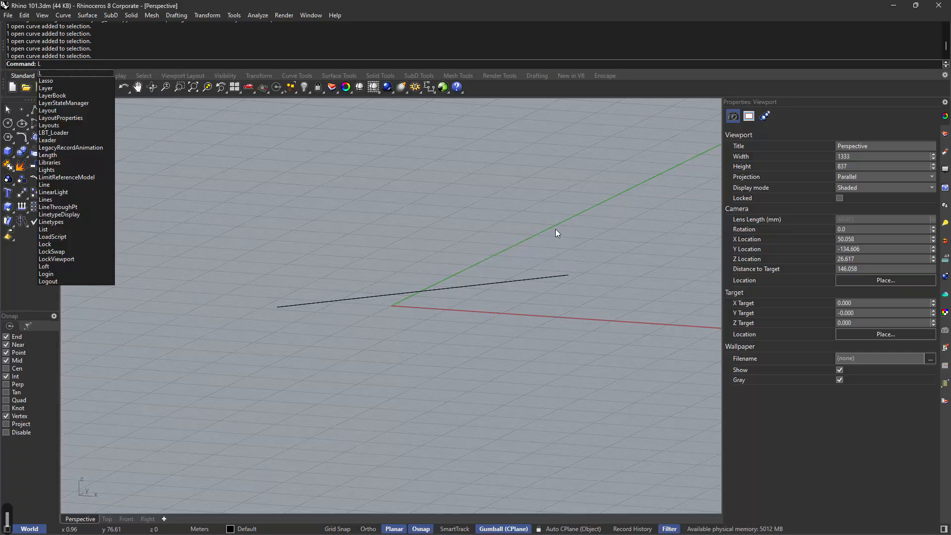
{"action": "key", "text": "Return"}
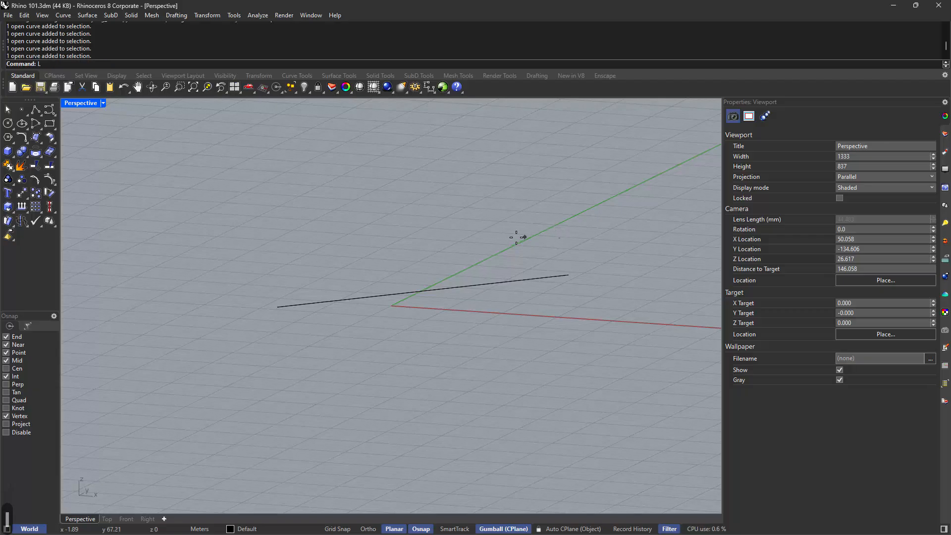
{"action": "right_click_drag", "start_coordinate": [463, 227], "coordinate": [475, 276]}
{"action": "scroll", "coordinate": [475, 276], "scroll_direction": "down", "scroll_amount": 8}
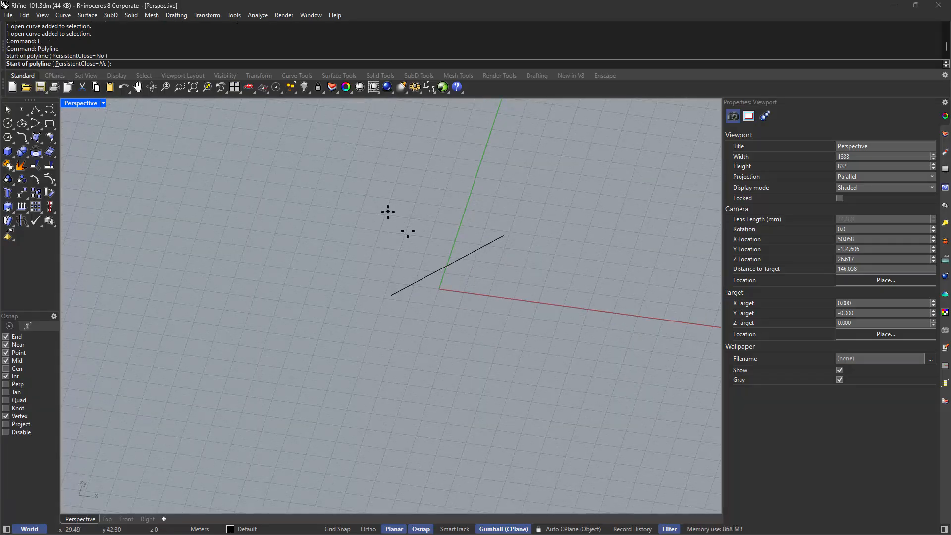
{"action": "left_click", "coordinate": [387, 212]}
{"action": "left_click", "coordinate": [402, 244]}
{"action": "left_click", "coordinate": [449, 220]}
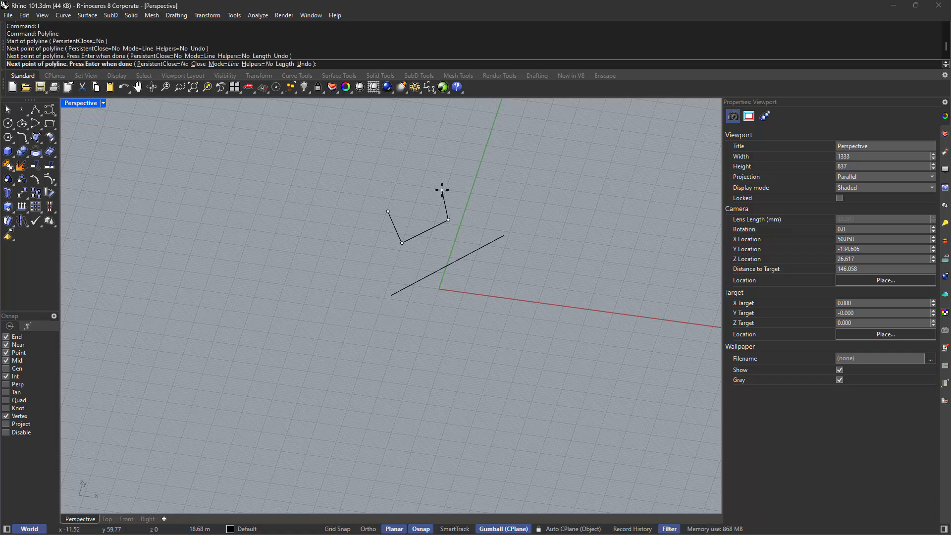
{"action": "left_click", "coordinate": [442, 188]}
{"action": "key", "text": "ctrl+z"}
{"action": "left_click", "coordinate": [442, 188]}
{"action": "left_click", "coordinate": [389, 212]}
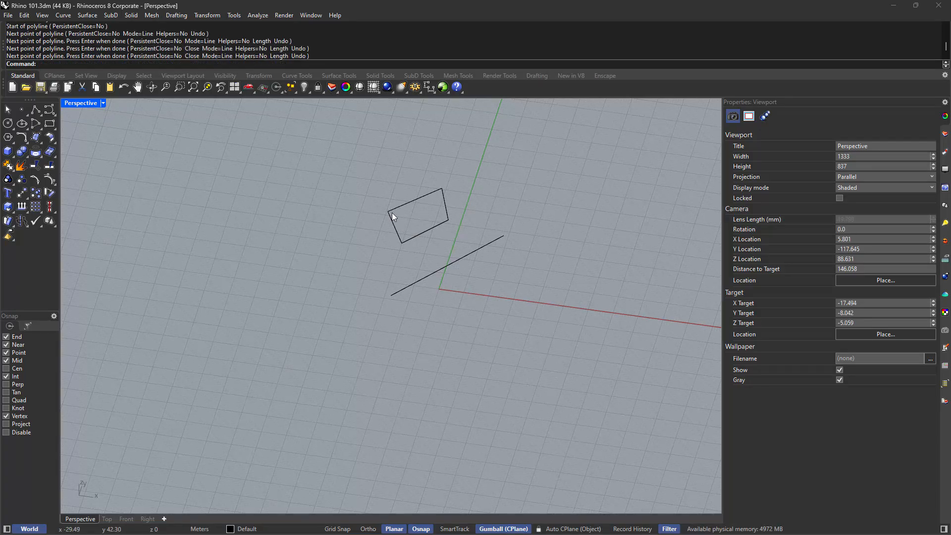
{"action": "left_click", "coordinate": [391, 213]}
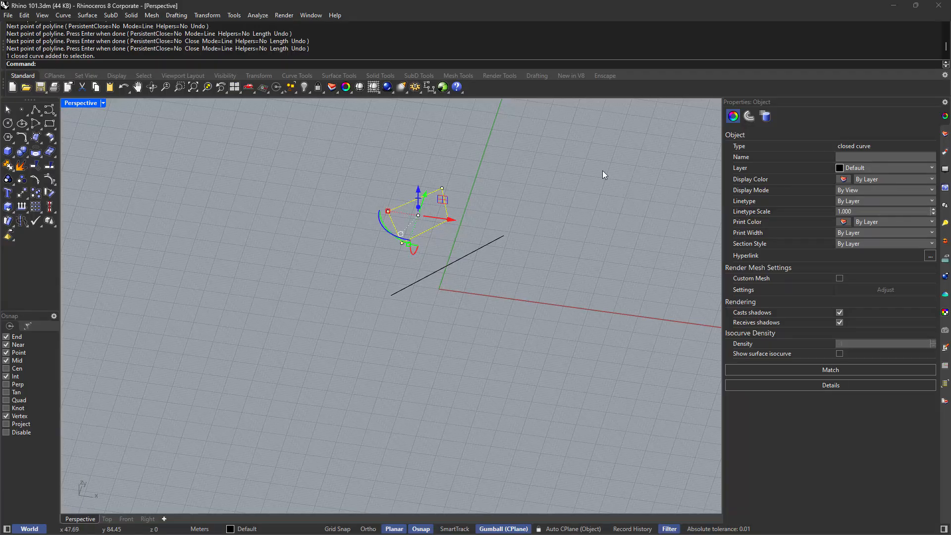
- Clear the selection, reselect the closed four-sided polyline and delete it, and undo the deletion
{"action": "key", "text": "Escape"}
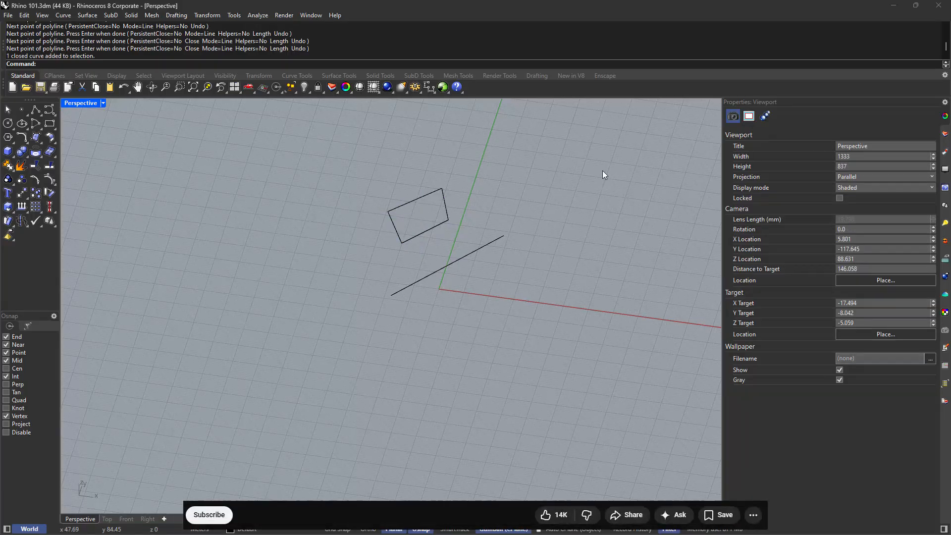
{"action": "left_click", "coordinate": [443, 195]}
{"action": "left_click", "coordinate": [446, 193]}
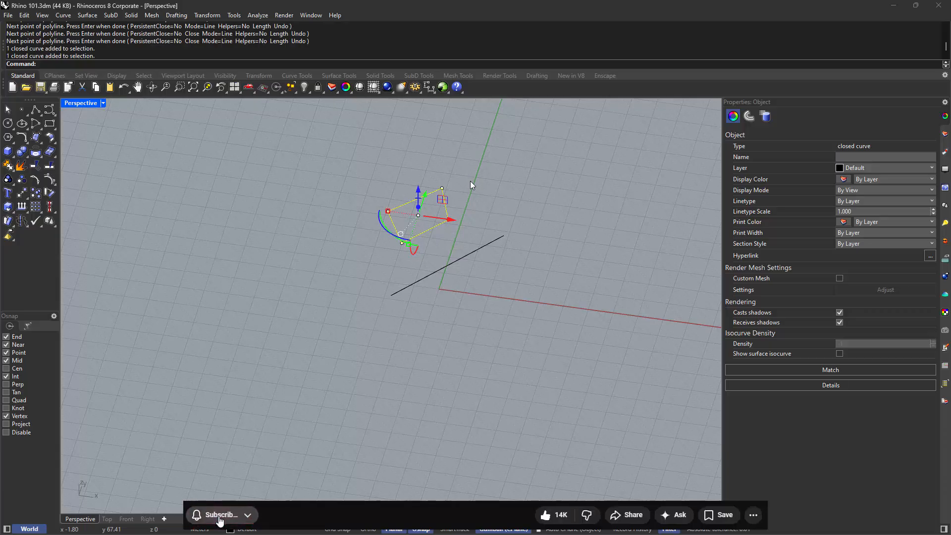
{"action": "key", "text": "Delete"}
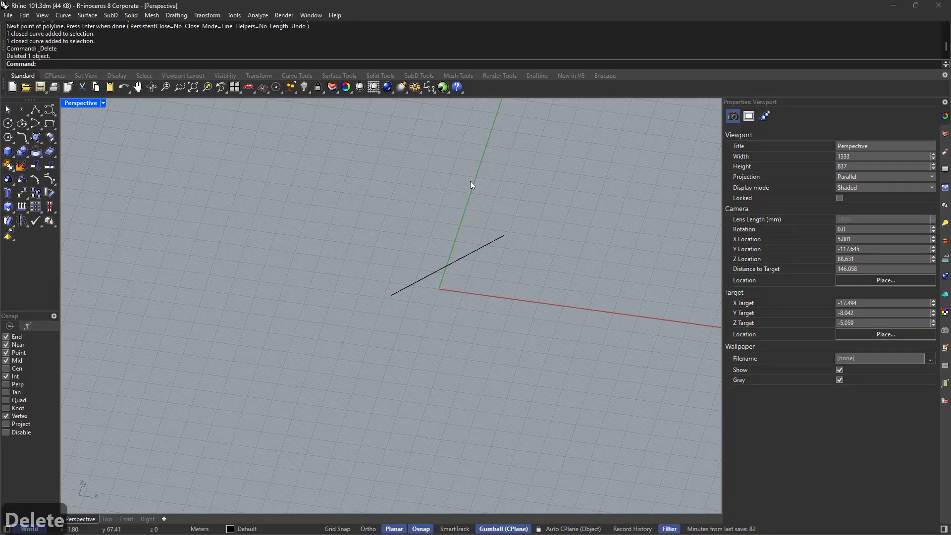
{"action": "key", "text": "ctrl+z"}
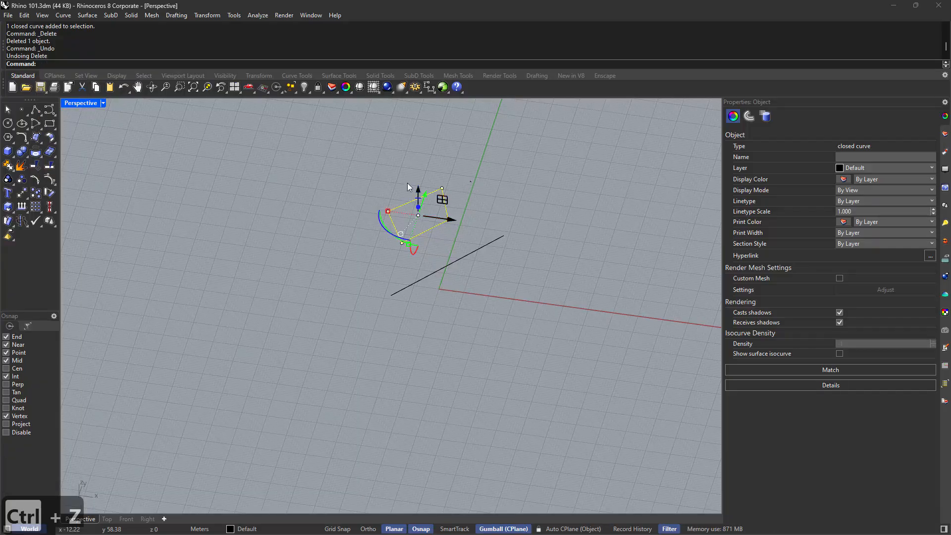
- Delete the closed polyline and the remaining open line with the Delete command
{"action": "type", "text": "del"}
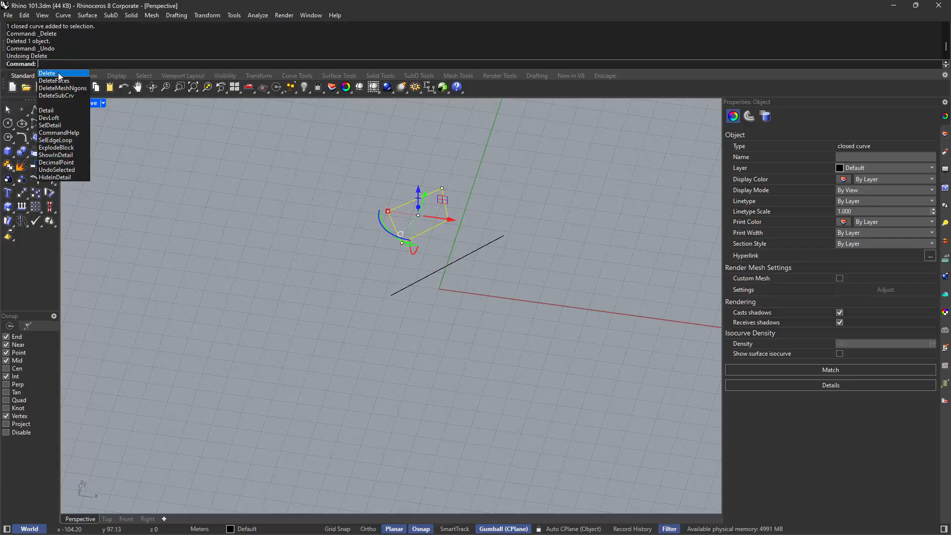
{"action": "key", "text": "Return"}
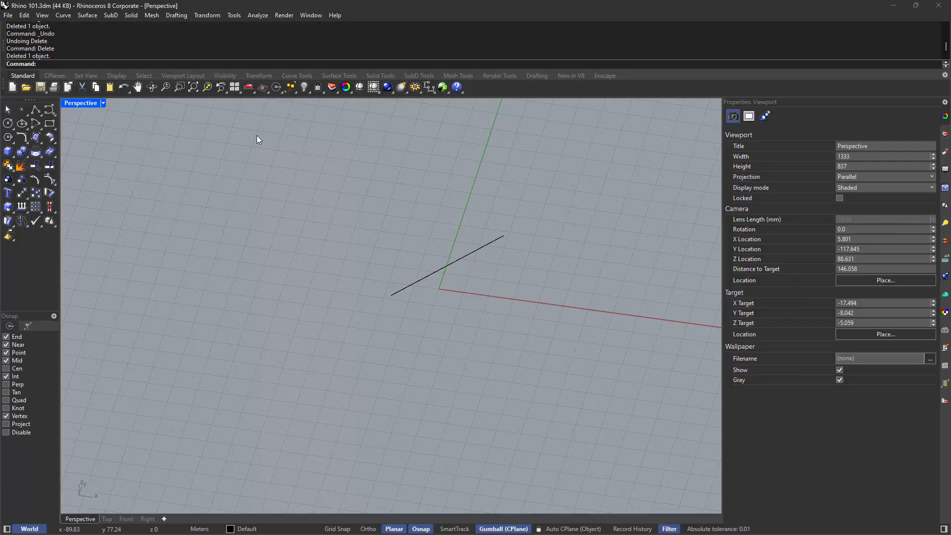
{"action": "left_click", "coordinate": [438, 271]}
{"action": "type", "text": "d"}
{"action": "key", "text": "BackSpace"}
{"action": "key", "text": "BackSpace"}
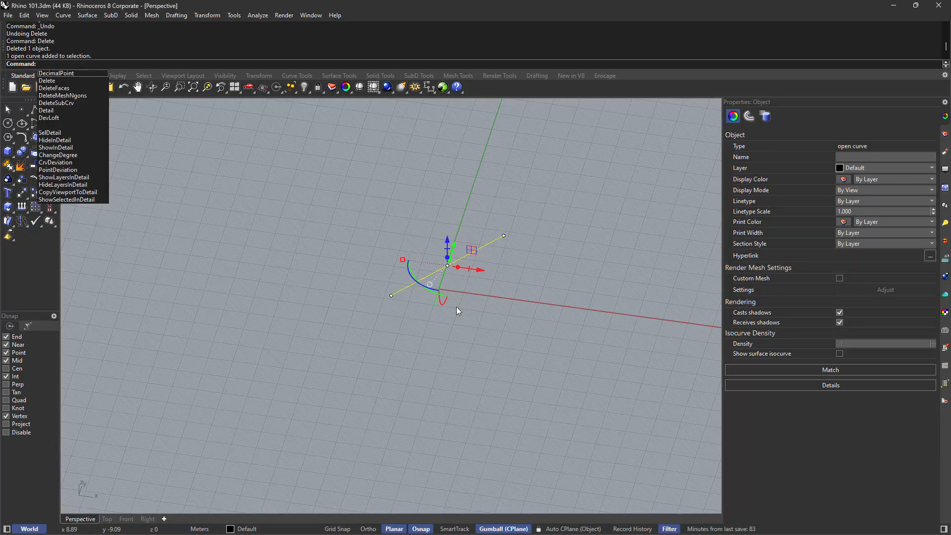
{"action": "type", "text": "de"}
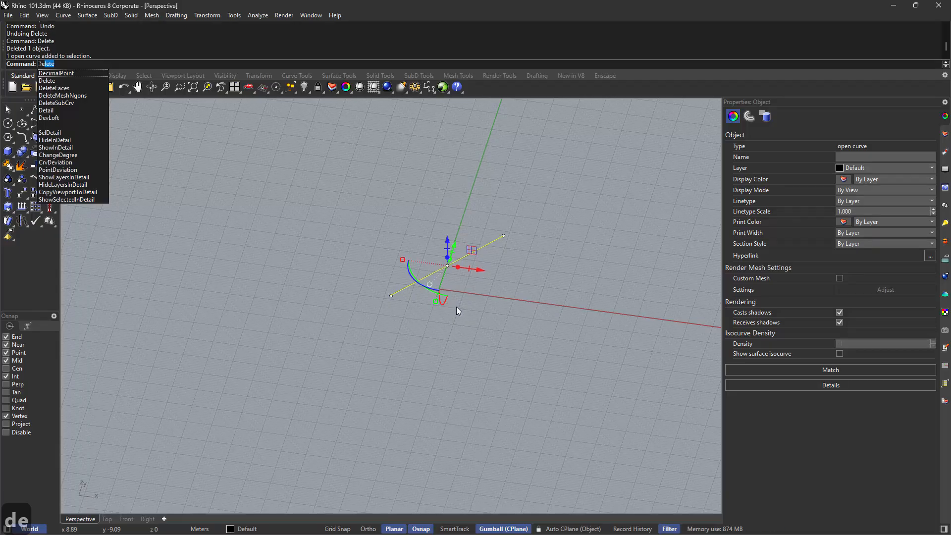
{"action": "key", "text": "Return"}
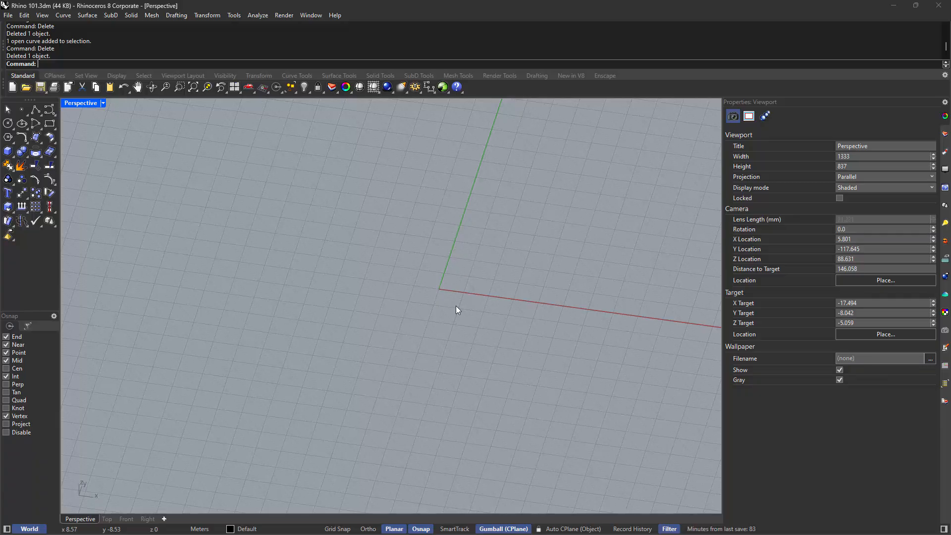
- Draw a line starting at the origin (0) and ending at a free point between the positive x and y axes
{"action": "right_click_drag", "start_coordinate": [456, 309], "coordinate": [416, 266]}
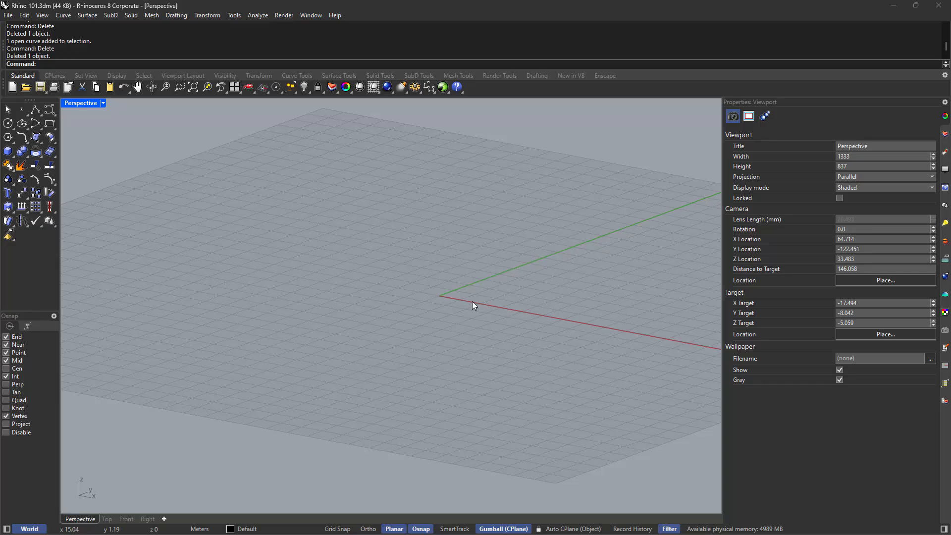
{"action": "type", "text": "line"}
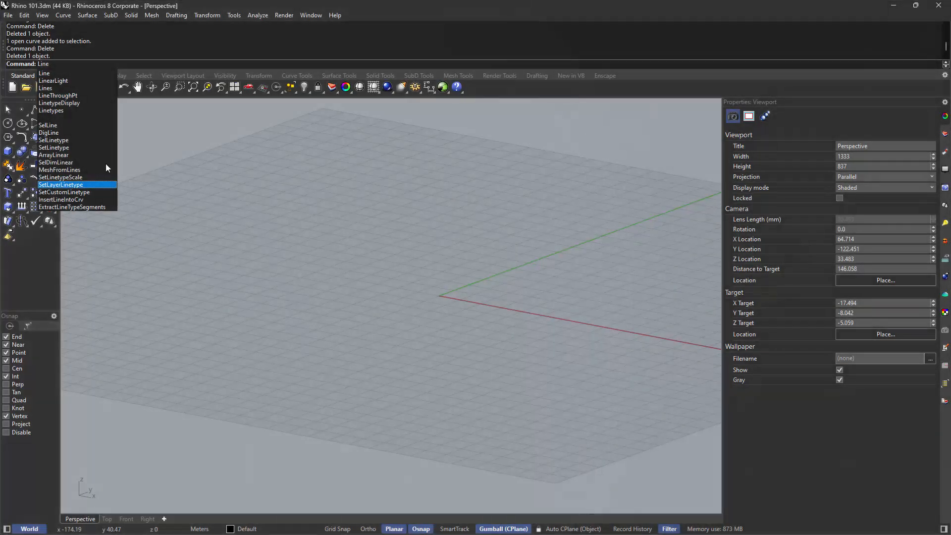
{"action": "key", "text": "Return"}
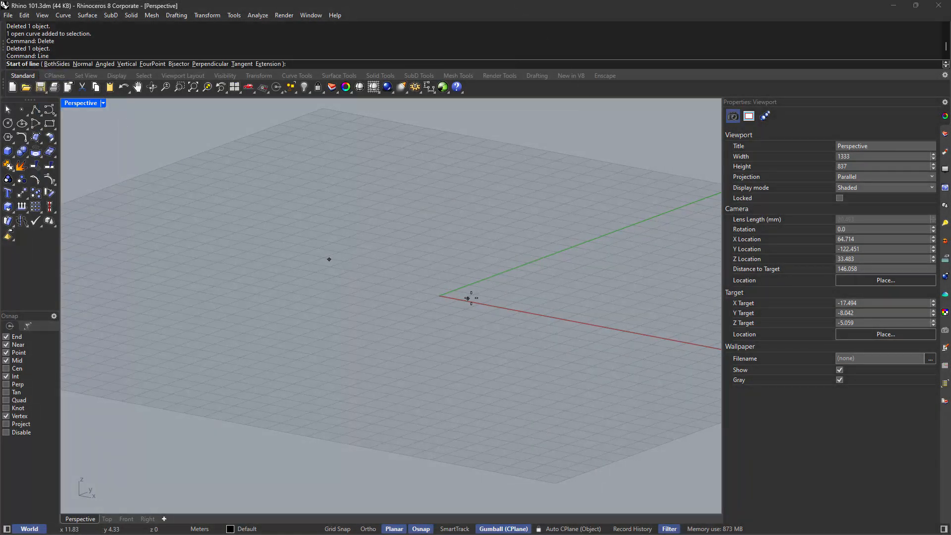
{"action": "mouse_move", "coordinate": [472, 313]}
{"action": "right_mouse_down"}
{"action": "mouse_move", "coordinate": [465, 324]}
{"action": "mouse_move", "coordinate": [460, 309]}
{"action": "right_mouse_up"}
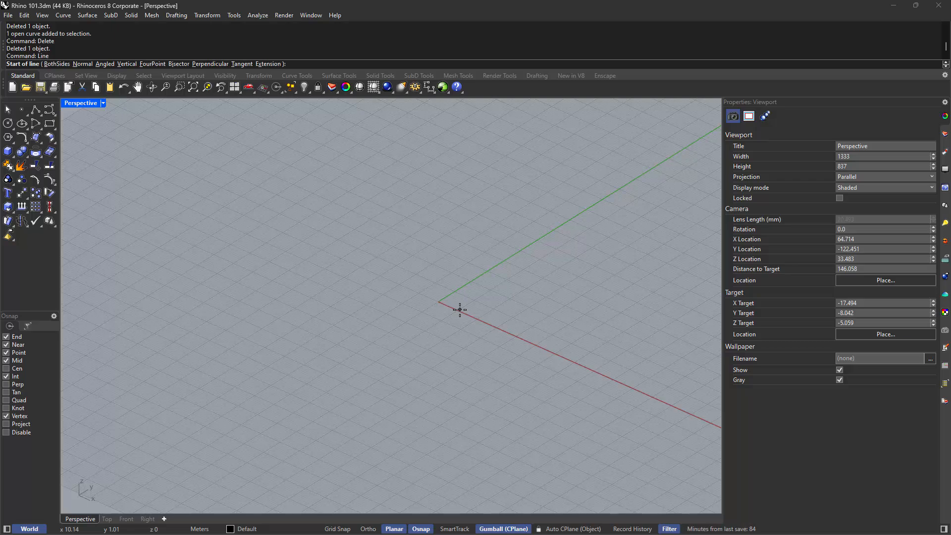
{"action": "type", "text": "0"}
{"action": "key", "text": "Return"}
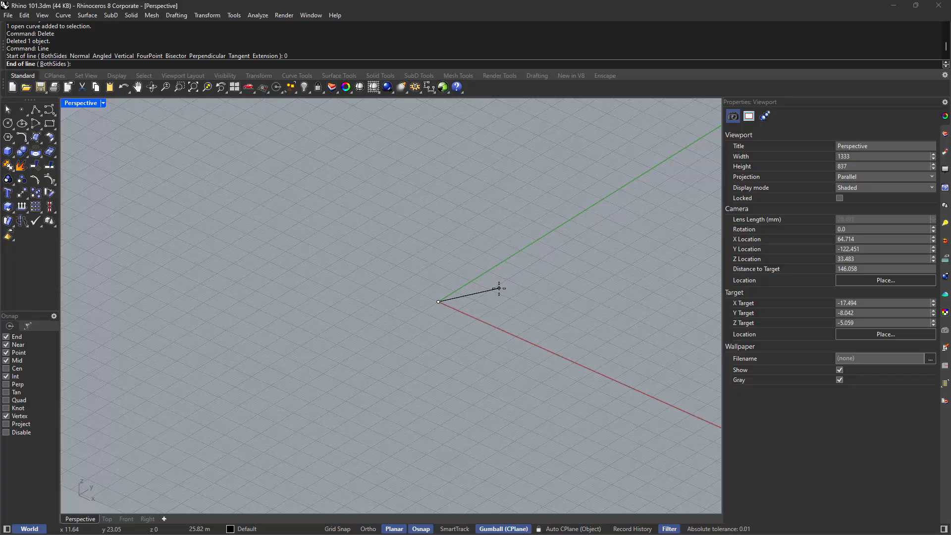
{"action": "left_click", "coordinate": [559, 278]}
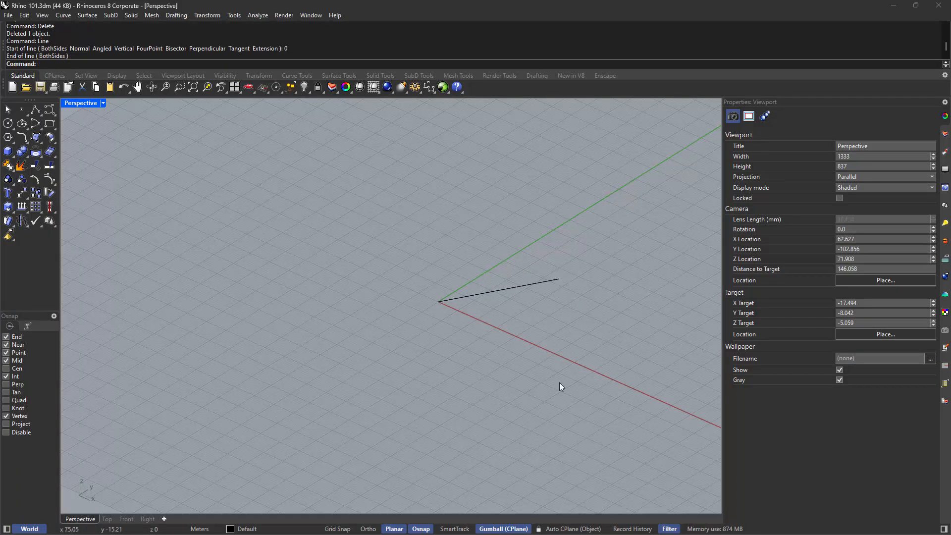
- Select the line drawn from the origin and remove it with the Delete command
{"action": "left_click", "coordinate": [523, 288]}
{"action": "type", "text": "del"}
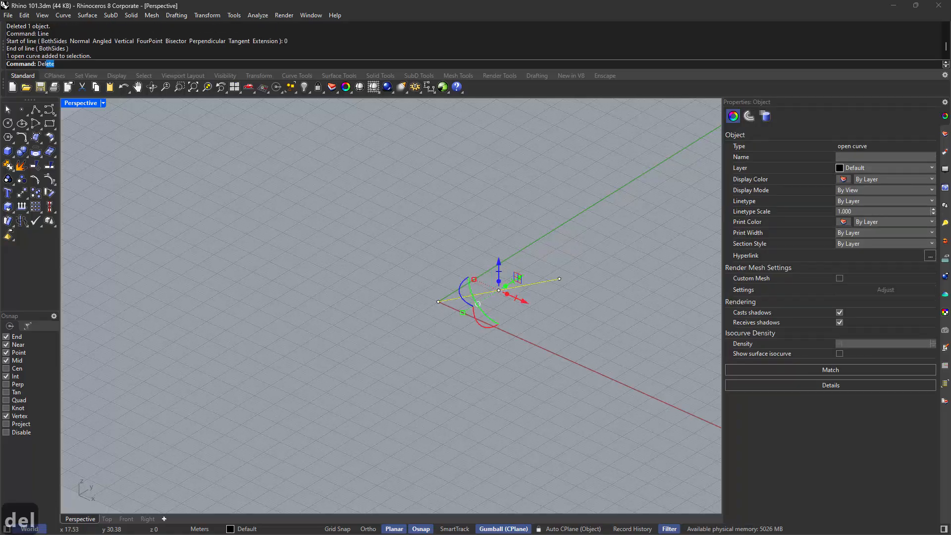
{"action": "key", "text": "Return"}
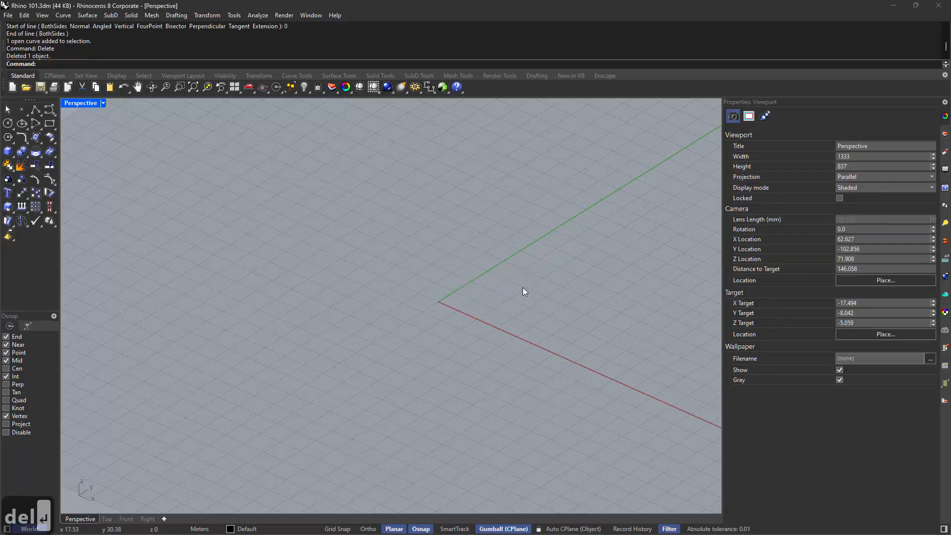
{"action": "type", "text": "line"}
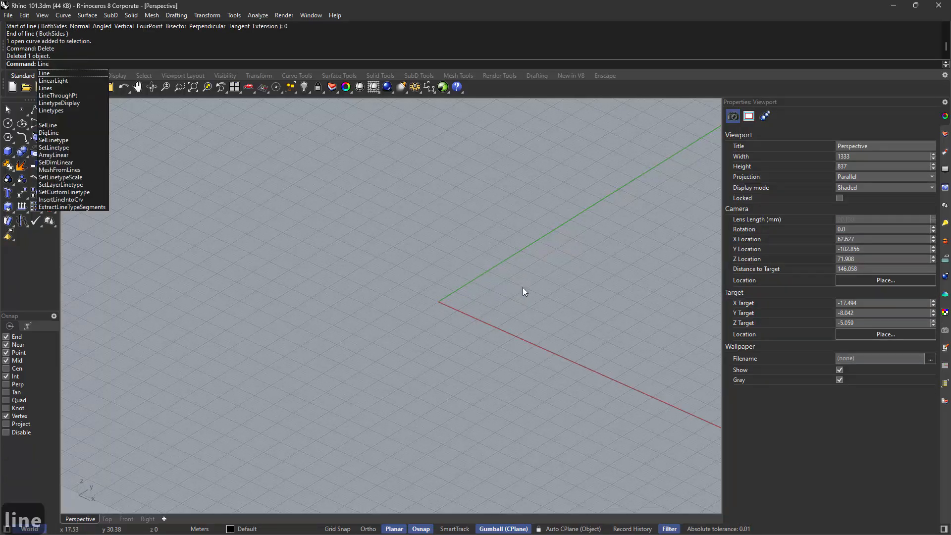
{"action": "key", "text": "Escape"}
{"action": "type", "text": "line"}
{"action": "key", "text": "Escape"}
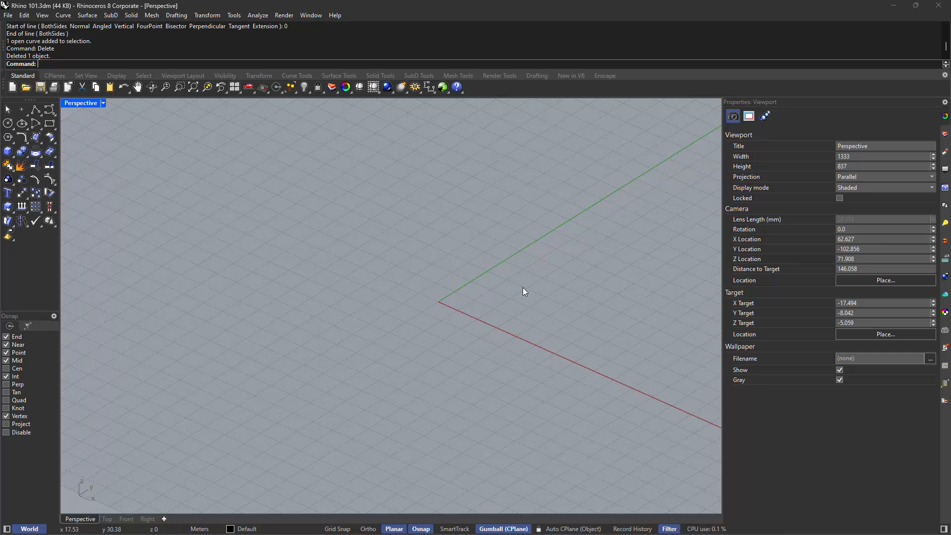
{"action": "type", "text": "del"}
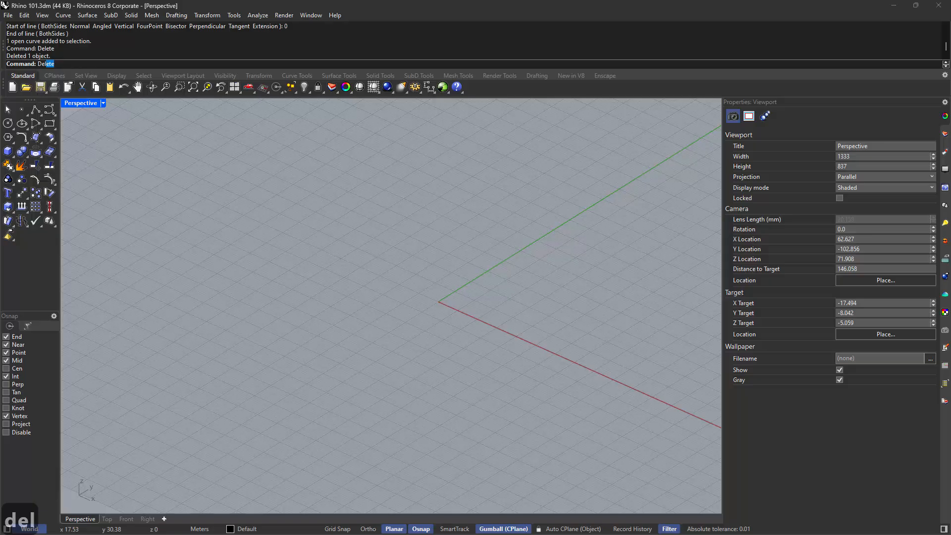
{"action": "key", "text": "Return"}
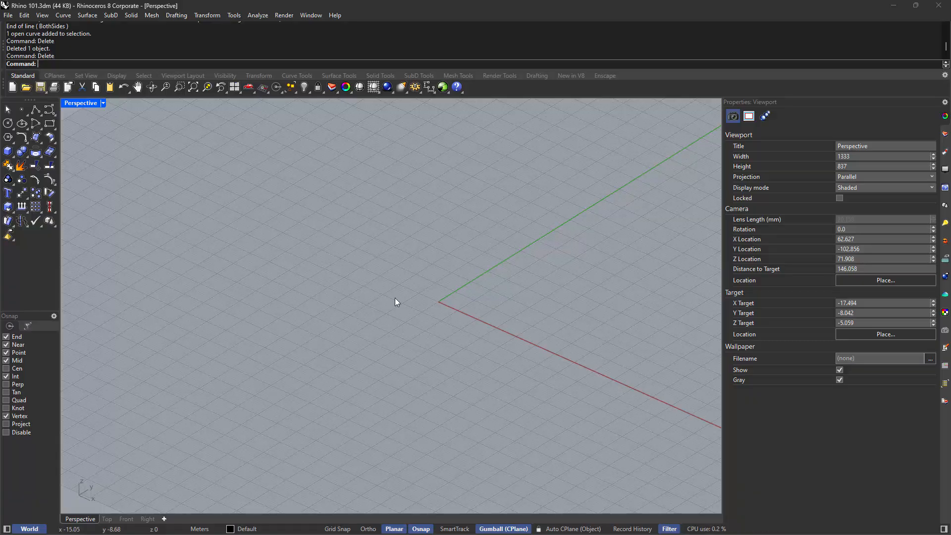
- Start a line at the origin (0), toggle Ortho, lock the direction along the y-axis, and cancel the command
{"action": "key", "text": "Return"}
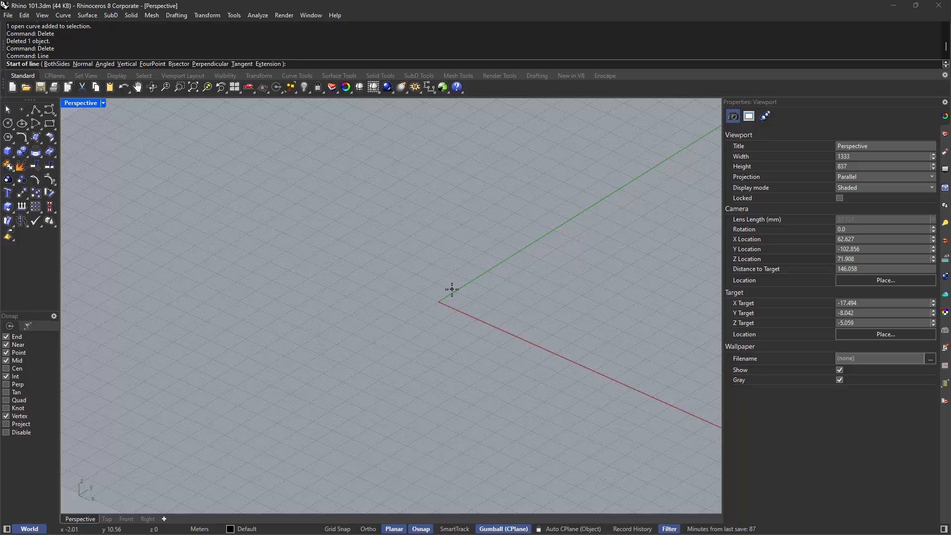
{"action": "type", "text": "0"}
{"action": "key", "text": "Return"}
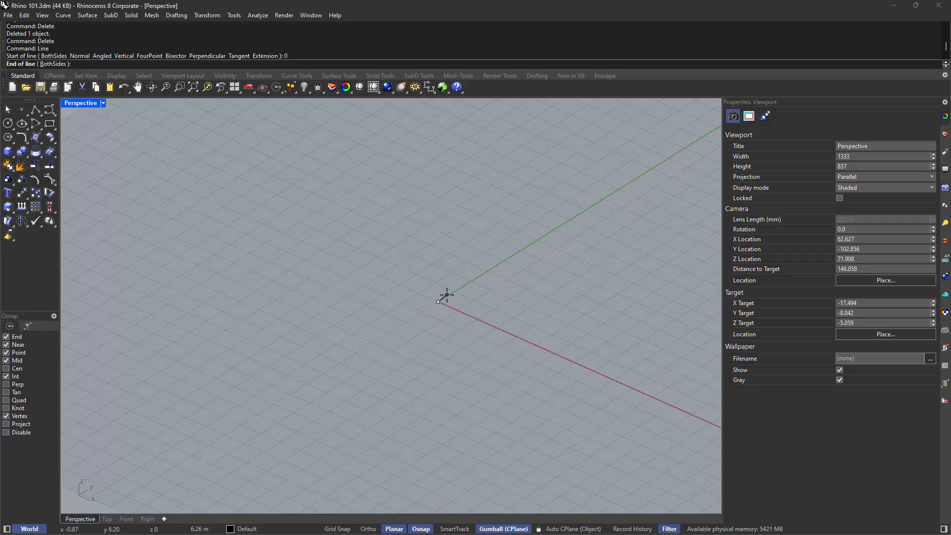
{"action": "key", "text": "F8"}
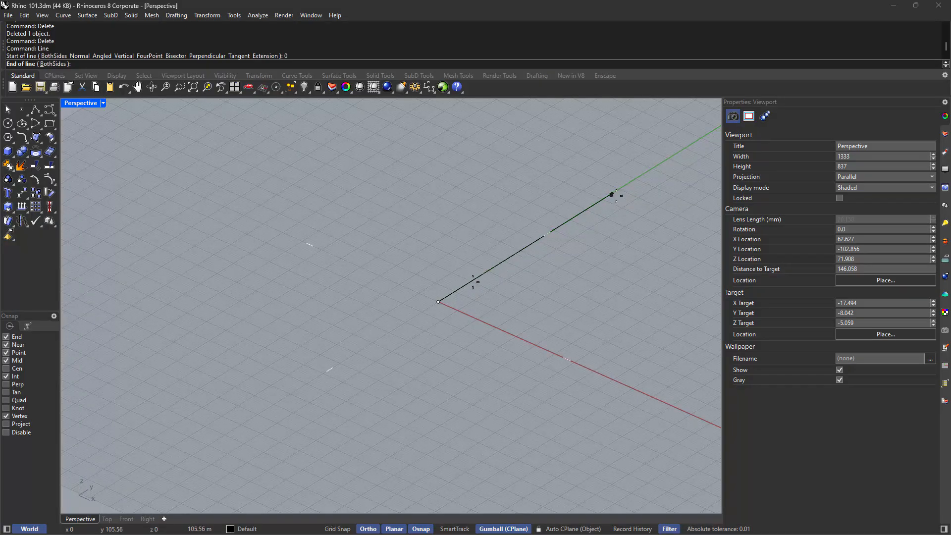
{"action": "key", "text": "F8"}
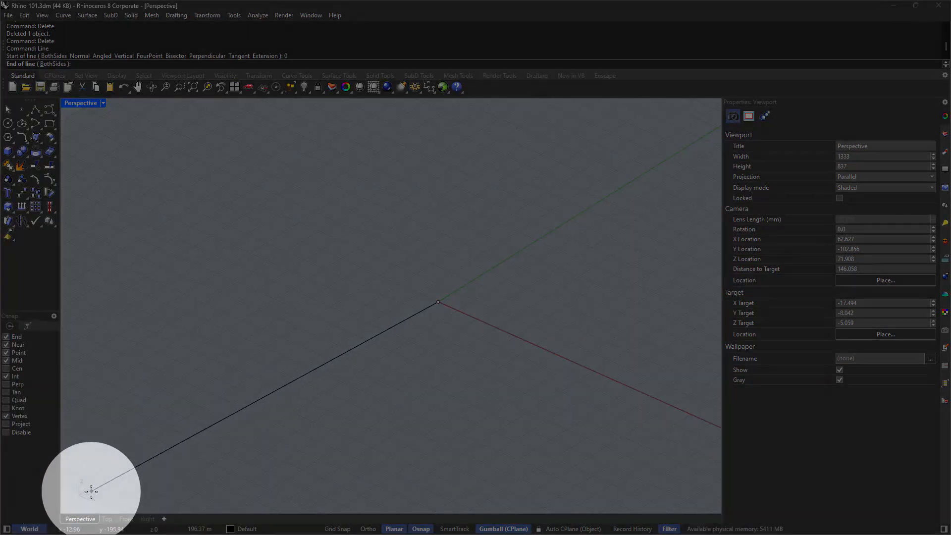
{"action": "key", "text": "F8"}
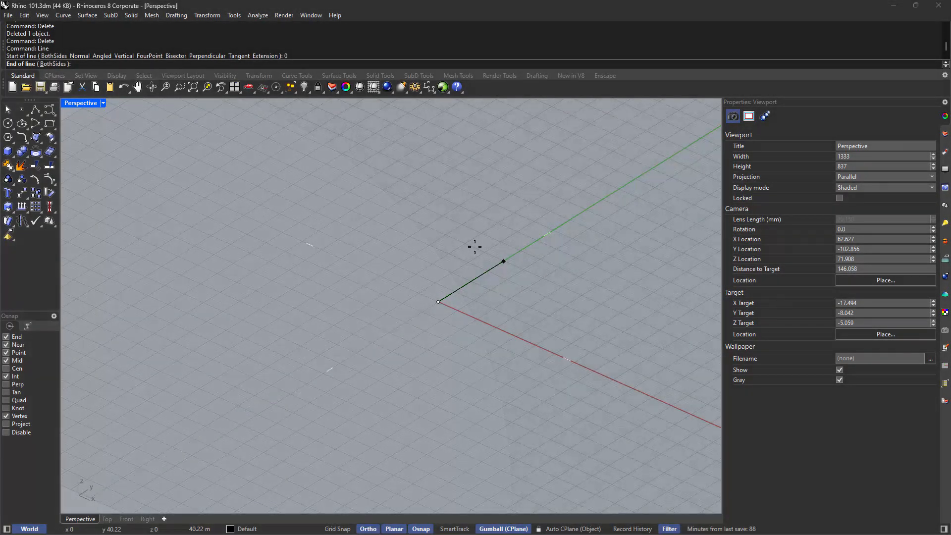
{"action": "key", "text": "shift+Tab"}
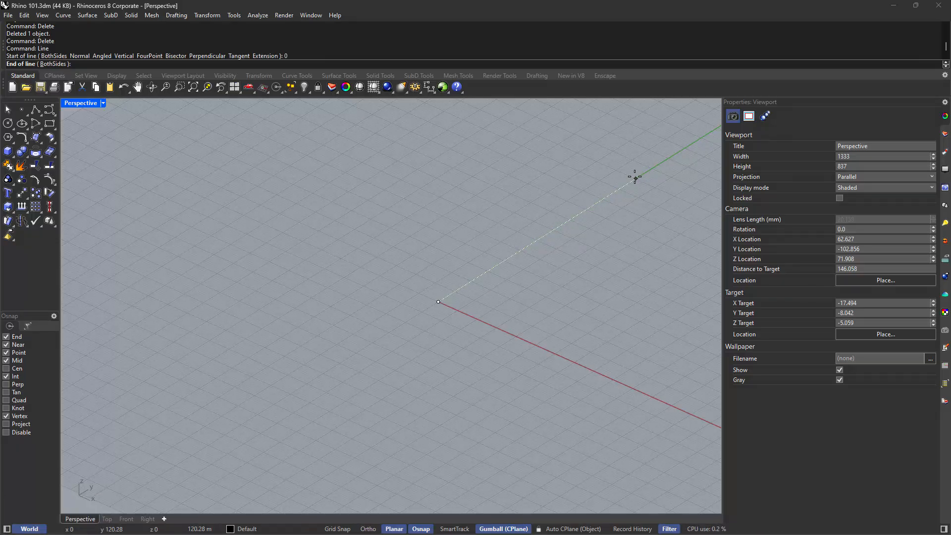
{"action": "key", "text": "Escape"}
- Start a new line at the origin (0) and toggle Ortho to restrict its direction to the axes
{"action": "type", "text": "line"}
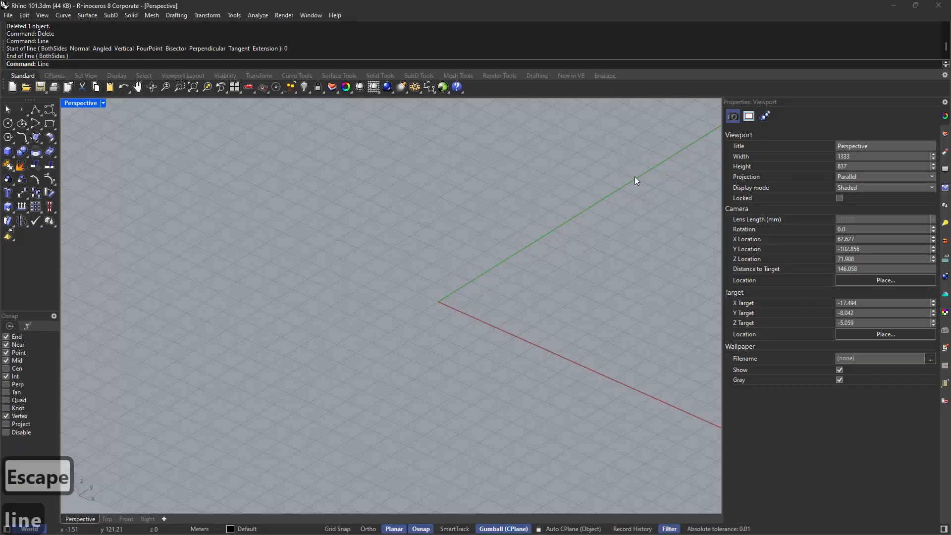
{"action": "key", "text": "Return"}
{"action": "type", "text": "0"}
{"action": "key", "text": "Return"}
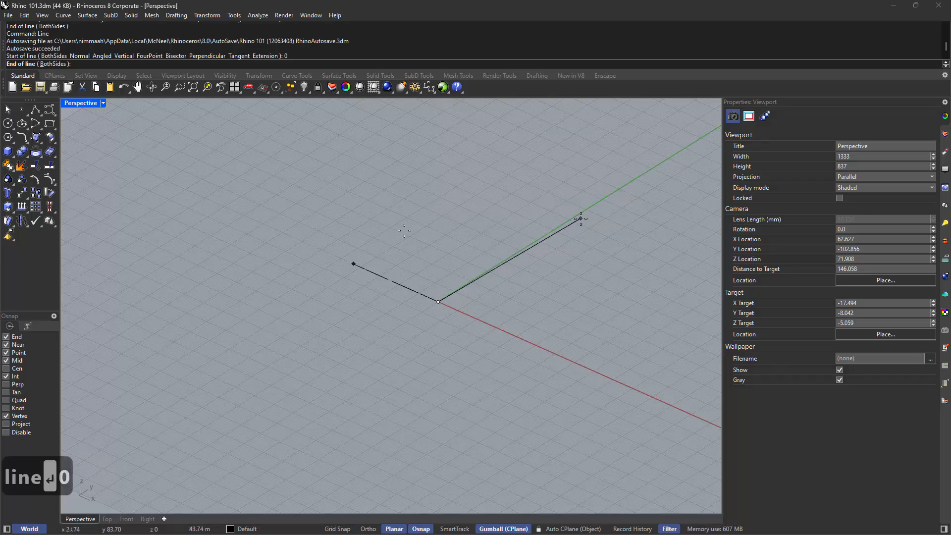
{"action": "key", "text": "F8"}
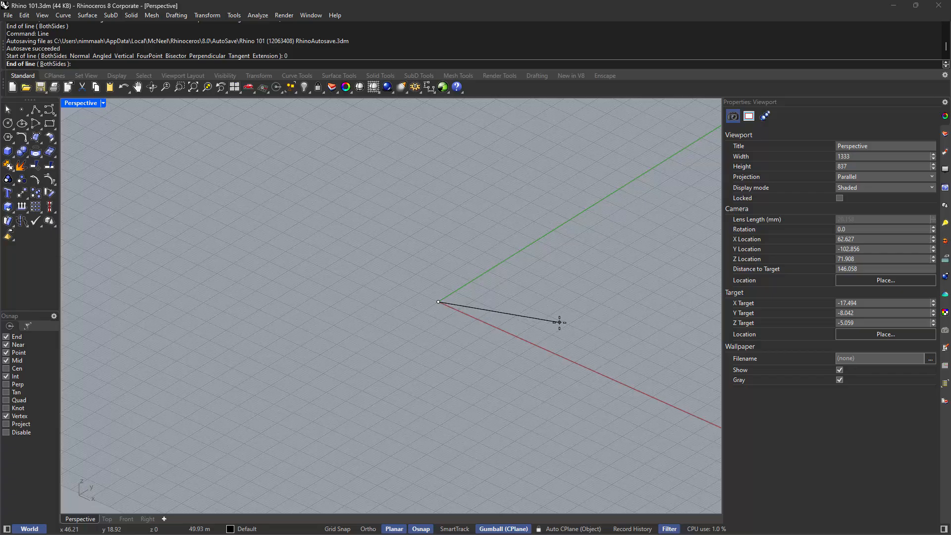
{"action": "key", "text": "F8"}
{"action": "key", "text": "F8"}
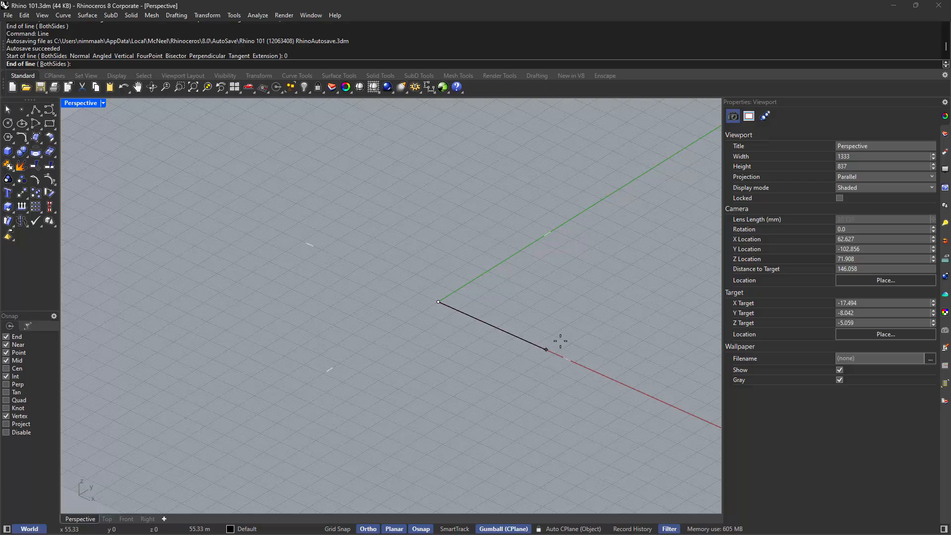
- Turn off Ortho, lock the line from the origin to the x-axis, and finish it with a length of 3 m
{"action": "key", "text": "shift+Tab"}
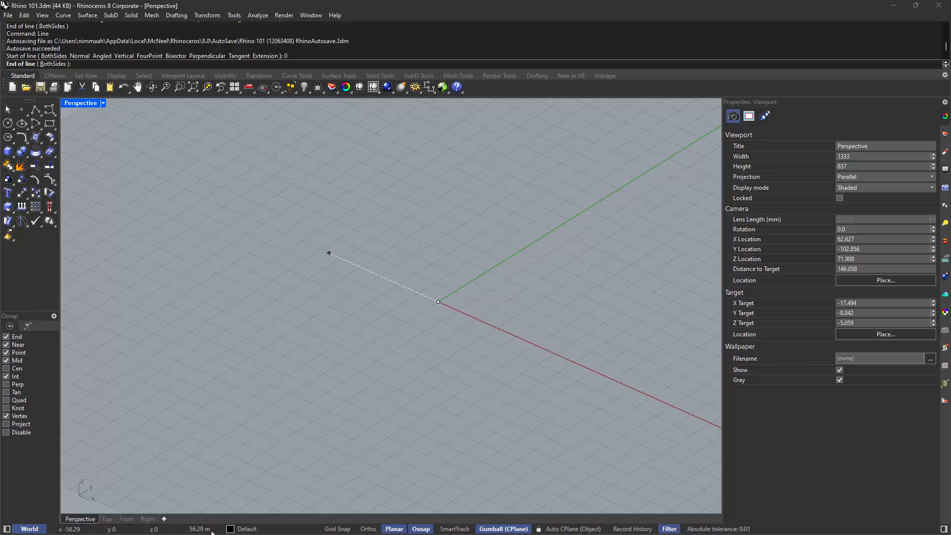
{"action": "scroll", "coordinate": [458, 304], "scroll_direction": "up", "scroll_amount": 3}
{"action": "scroll", "coordinate": [436, 311], "scroll_direction": "down", "scroll_amount": 2}
{"action": "scroll", "coordinate": [431, 309], "scroll_direction": "up", "scroll_amount": 2}
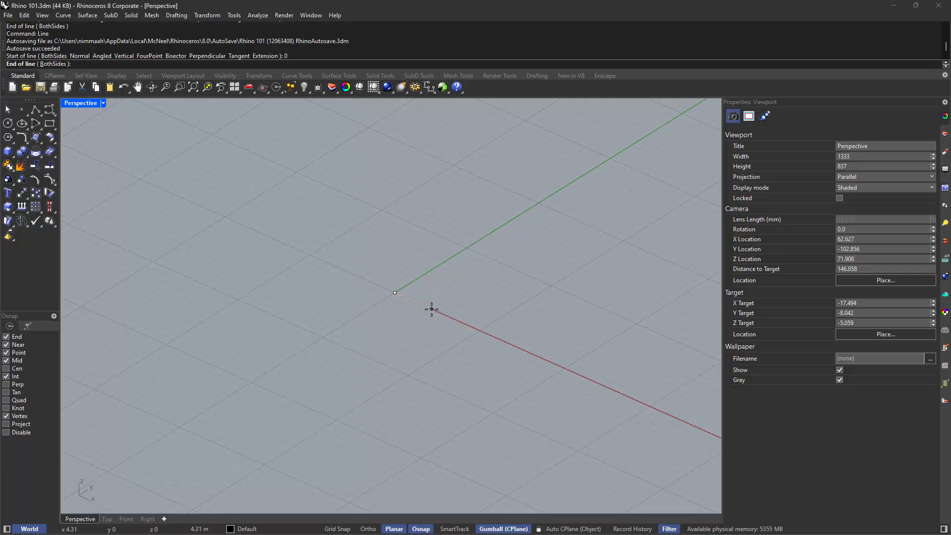
{"action": "scroll", "coordinate": [431, 309], "scroll_direction": "up", "scroll_amount": 2}
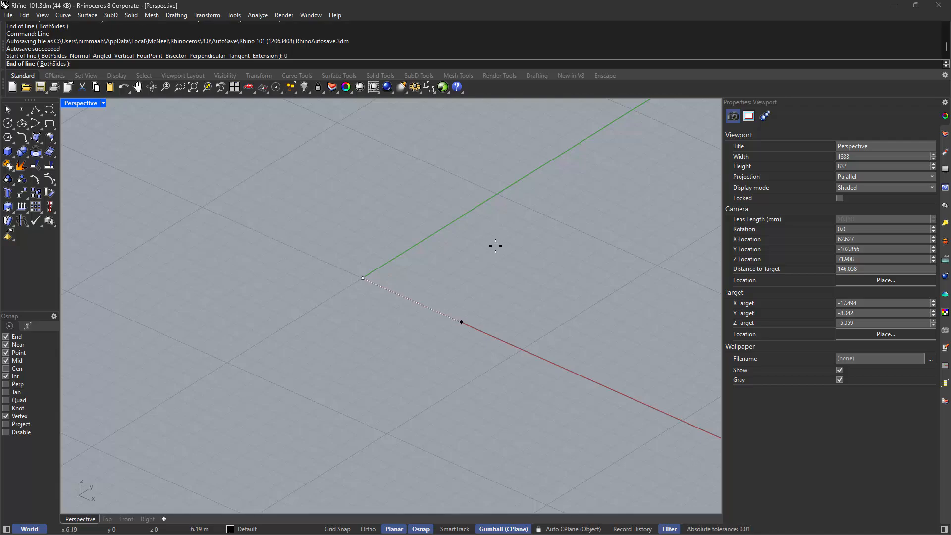
{"action": "mouse_move", "coordinate": [372, 195]}
{"action": "right_mouse_down"}
{"action": "mouse_move", "coordinate": [365, 163]}
{"action": "mouse_move", "coordinate": [361, 192]}
{"action": "right_mouse_up"}
{"action": "scroll", "coordinate": [370, 218], "scroll_direction": "up", "scroll_amount": 10}
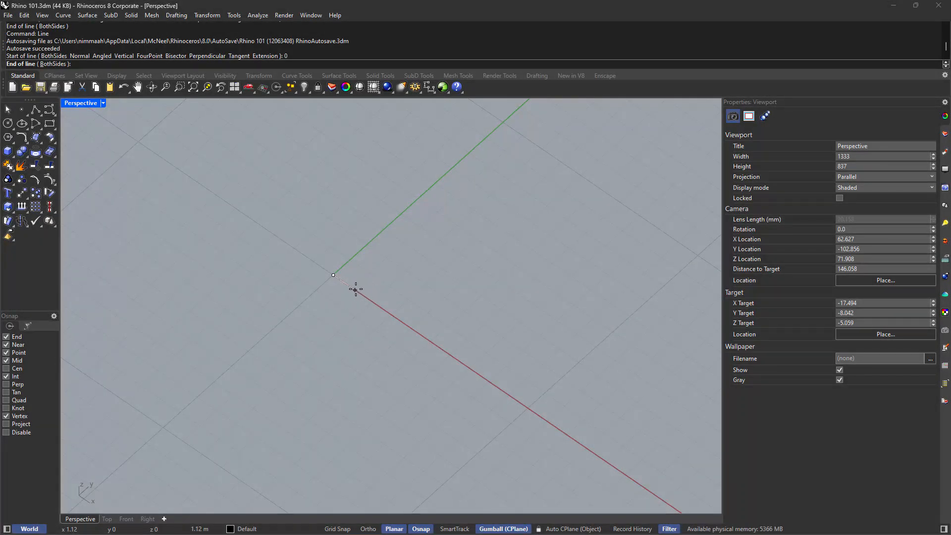
{"action": "scroll", "coordinate": [356, 291], "scroll_direction": "down", "scroll_amount": 3}
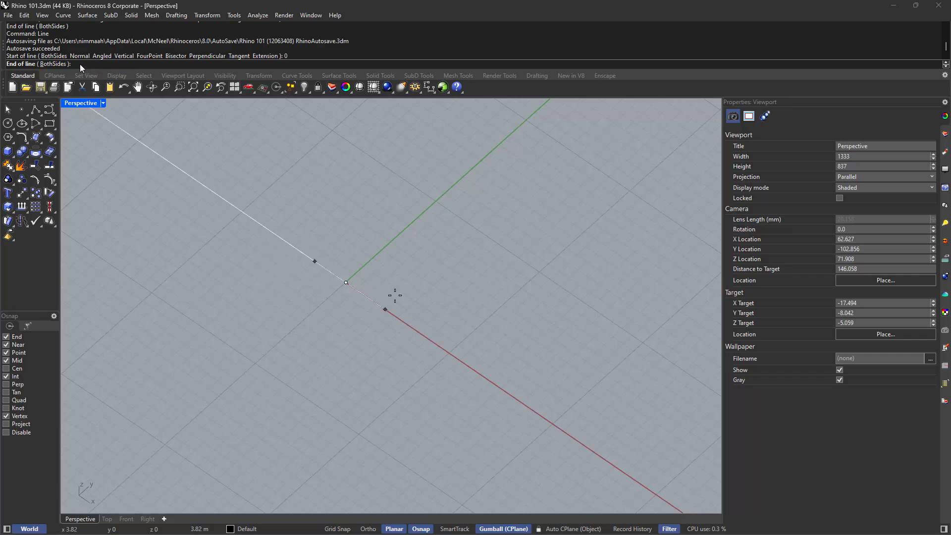
{"action": "type", "text": "3"}
{"action": "left_click", "coordinate": [397, 394]}
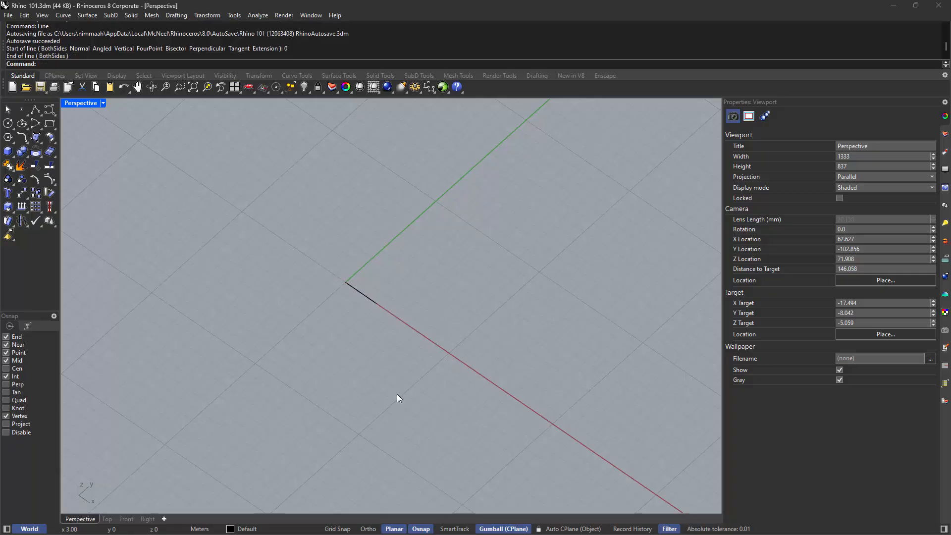
{"action": "left_click", "coordinate": [369, 297]}
{"action": "left_click", "coordinate": [409, 280]}
- Draw a 5 m line from the free end of the 3 m line, with its direction locked parallel to the y-axis
{"action": "right_click_drag", "start_coordinate": [397, 292], "coordinate": [420, 304]}
{"action": "type", "text": "l"}
{"action": "key", "text": "Return"}
{"action": "key", "text": "Escape"}
{"action": "type", "text": "line"}
{"action": "key", "text": "Return"}
{"action": "left_click", "coordinate": [394, 309]}
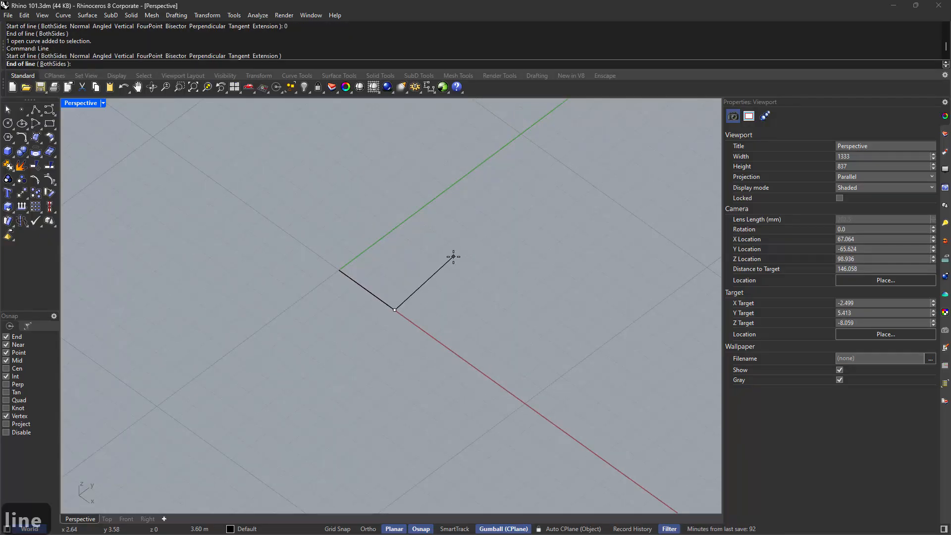
{"action": "key", "text": "shift"}
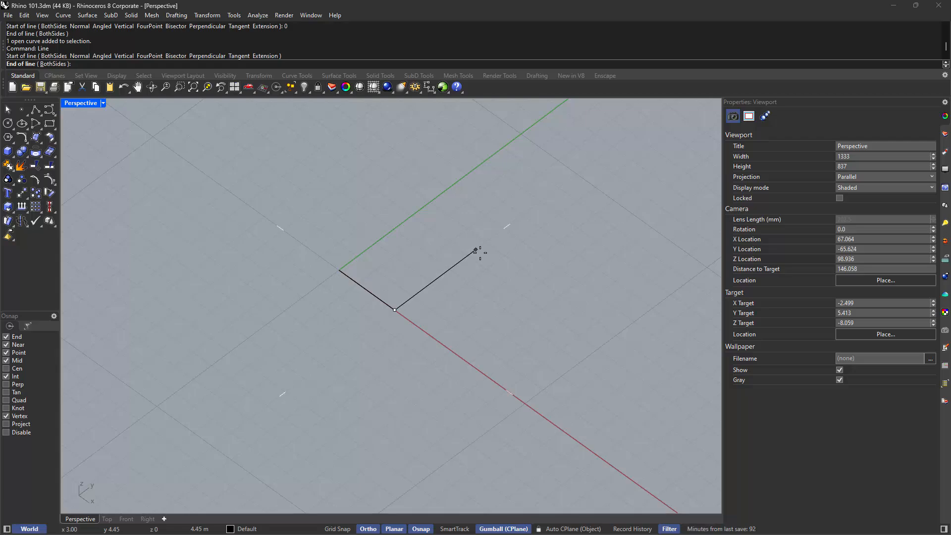
{"action": "key", "text": "shift+Tab"}
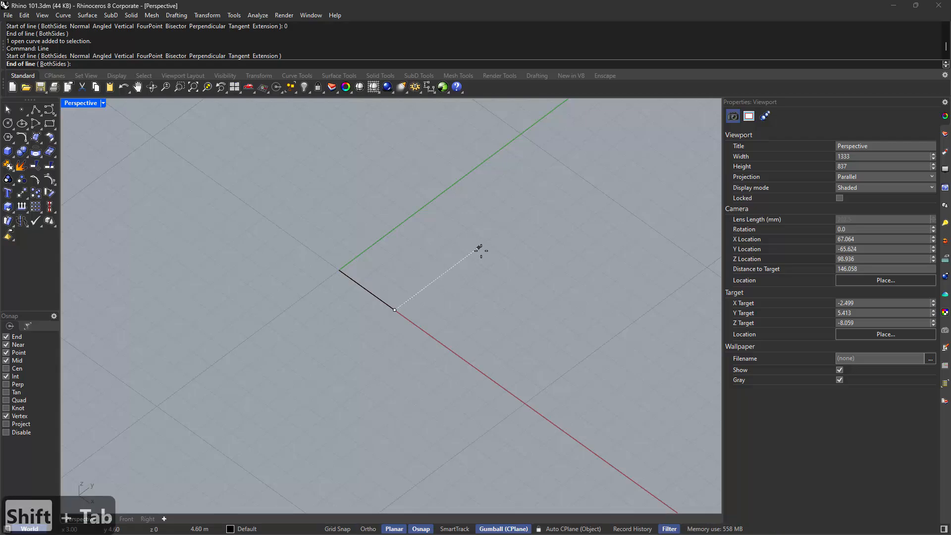
{"action": "type", "text": "5"}
{"action": "key", "text": "Return"}
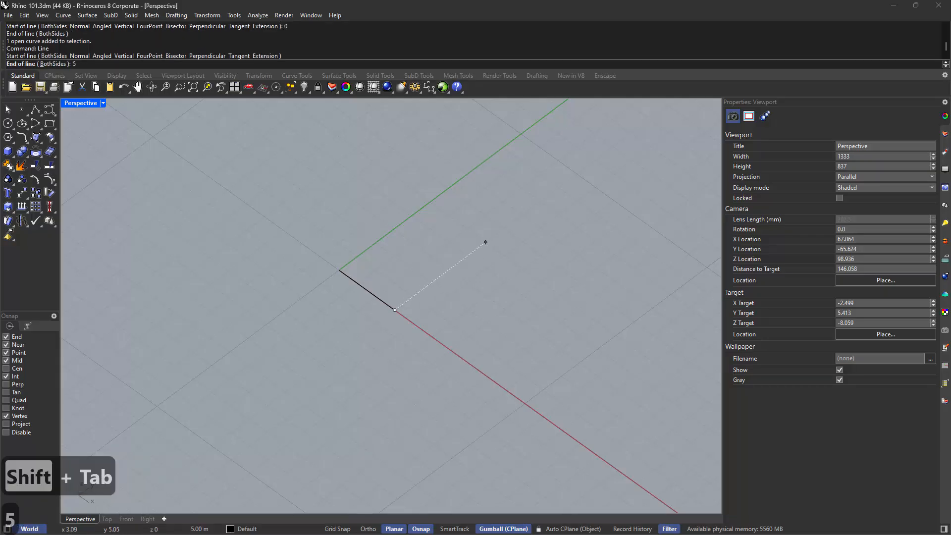
- Copy the 3 m line from its end at the shared corner to the far end of the 5 m line
{"action": "left_click", "coordinate": [368, 290]}
{"action": "left_click", "coordinate": [411, 269]}
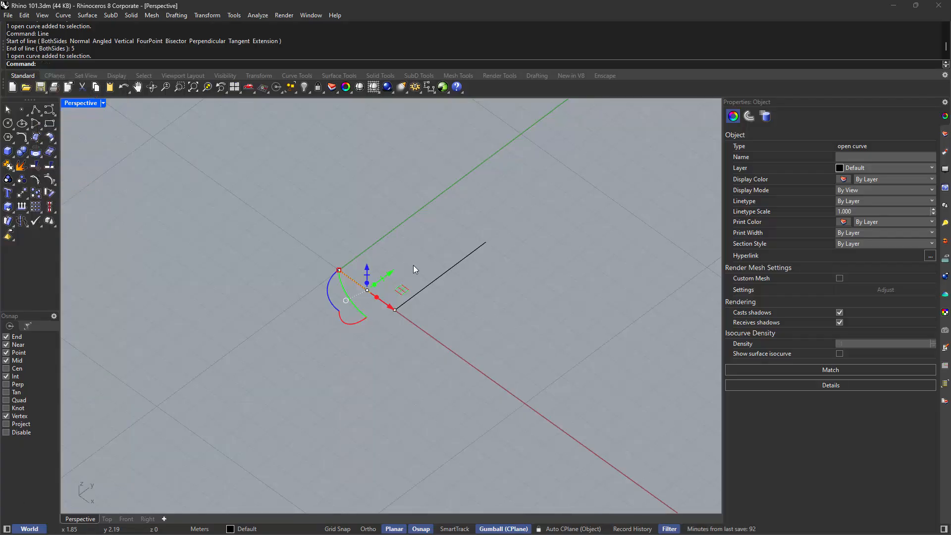
{"action": "type", "text": "copy"}
{"action": "key", "text": "Return"}
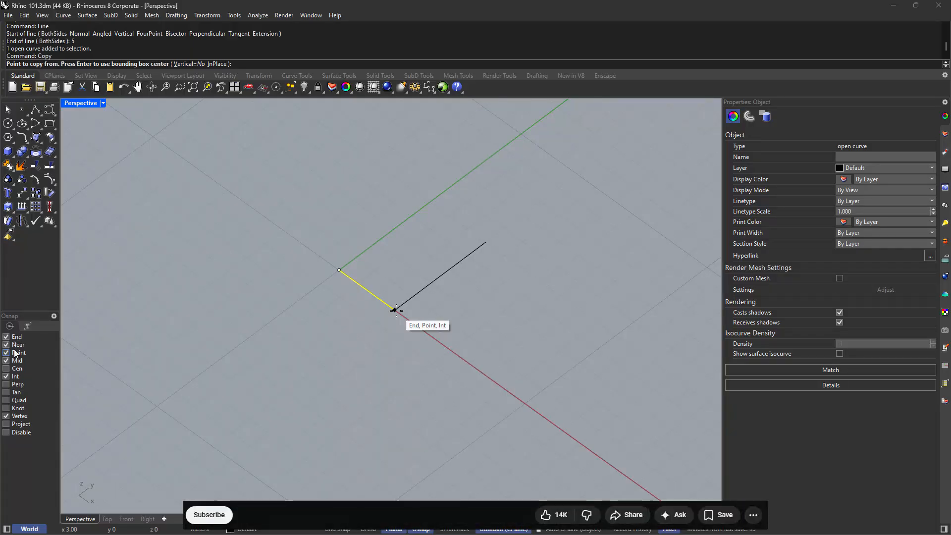
{"action": "left_click", "coordinate": [555, 521]}
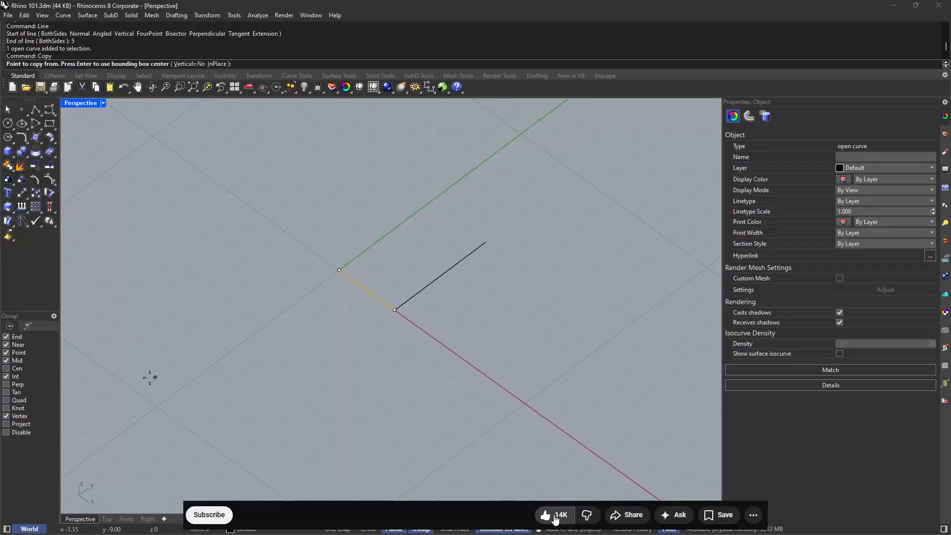
{"action": "left_click", "coordinate": [220, 518]}
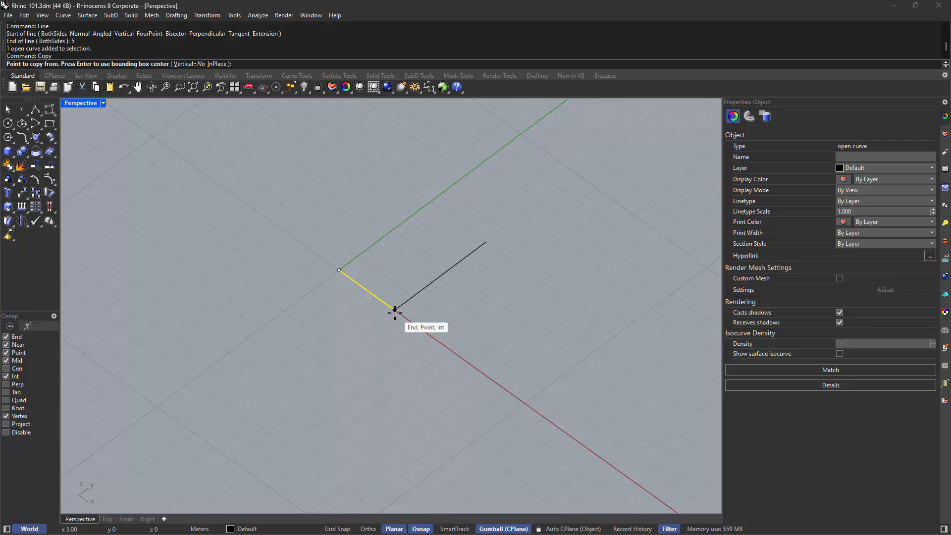
{"action": "left_click", "coordinate": [395, 309]}
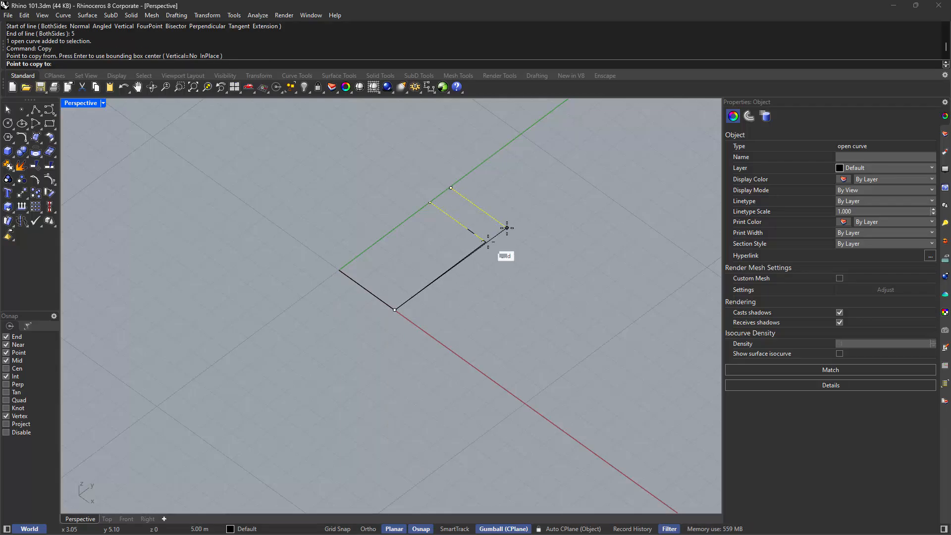
{"action": "left_click", "coordinate": [485, 241]}
{"action": "key", "text": "Escape"}
{"action": "key", "text": "Escape"}
{"action": "key", "text": "Escape"}
{"action": "left_click", "coordinate": [463, 225]}
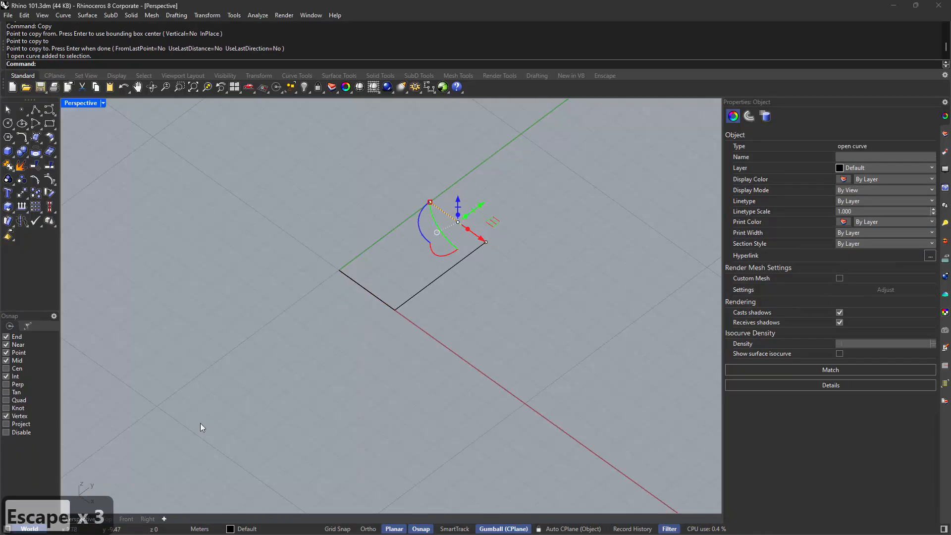
{"action": "left_click", "coordinate": [381, 343]}
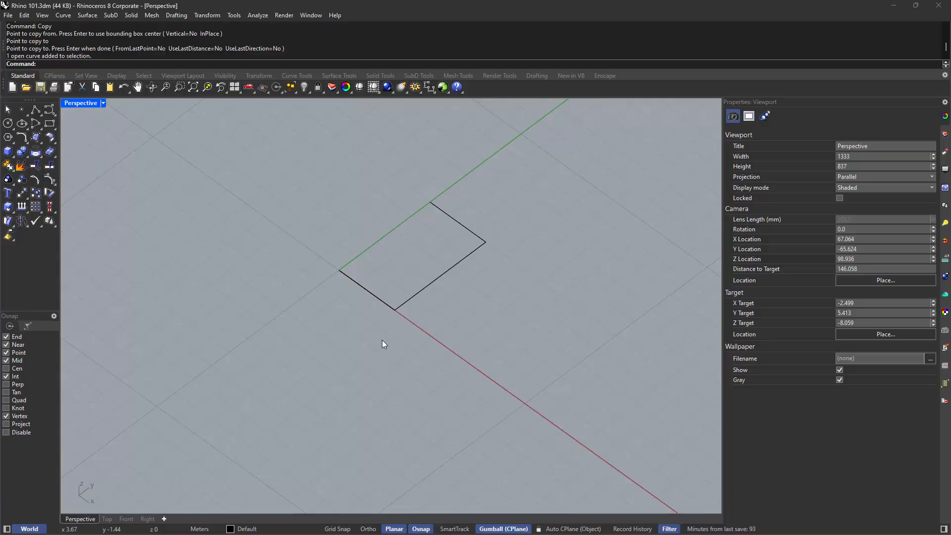
- Copy the 5 m line onto the y-axis to close the rectangle, and check the curves by selecting them all
{"action": "type", "text": "lin"}
{"action": "key", "text": "Escape"}
{"action": "key", "text": "Escape"}
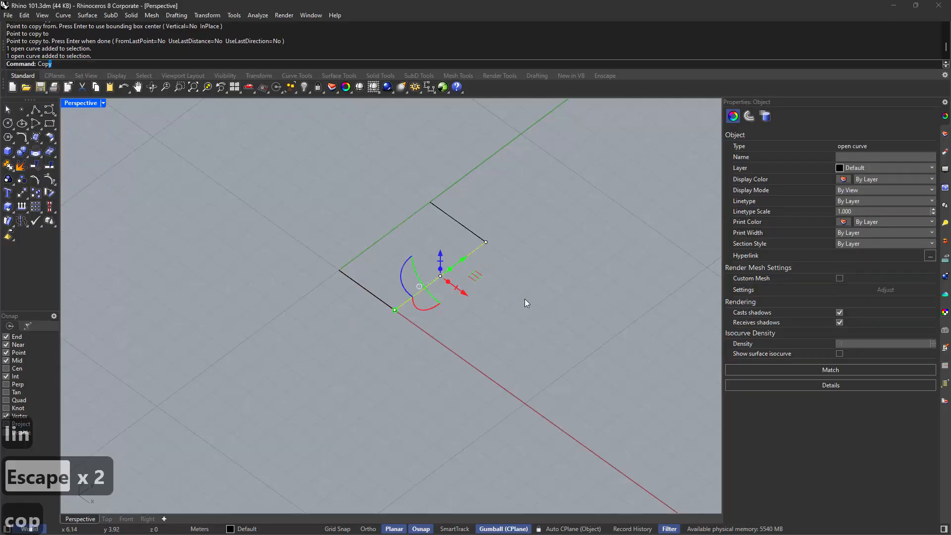
{"action": "key", "text": "space"}
{"action": "left_click", "coordinate": [515, 189]}
{"action": "left_click_drag", "start_coordinate": [542, 165], "coordinate": [292, 370]}
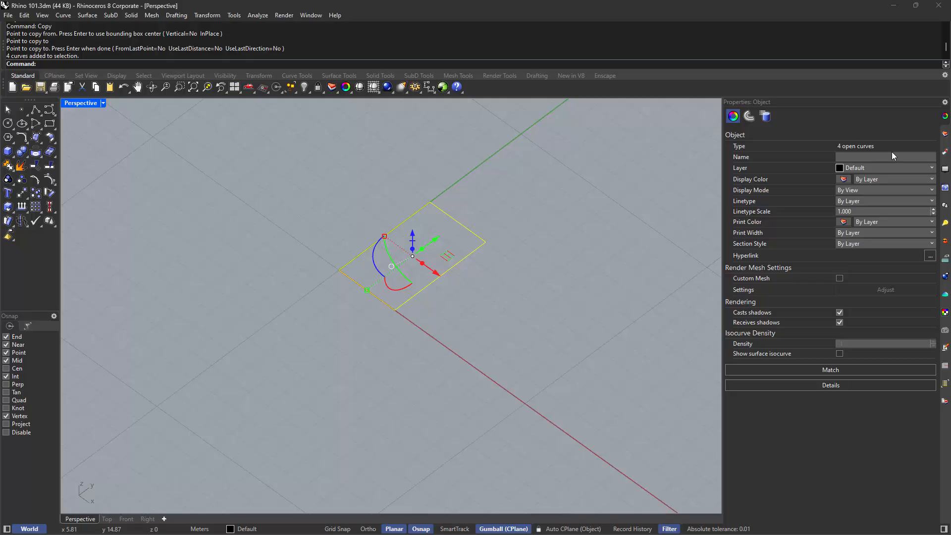
{"action": "left_click", "coordinate": [504, 189]}
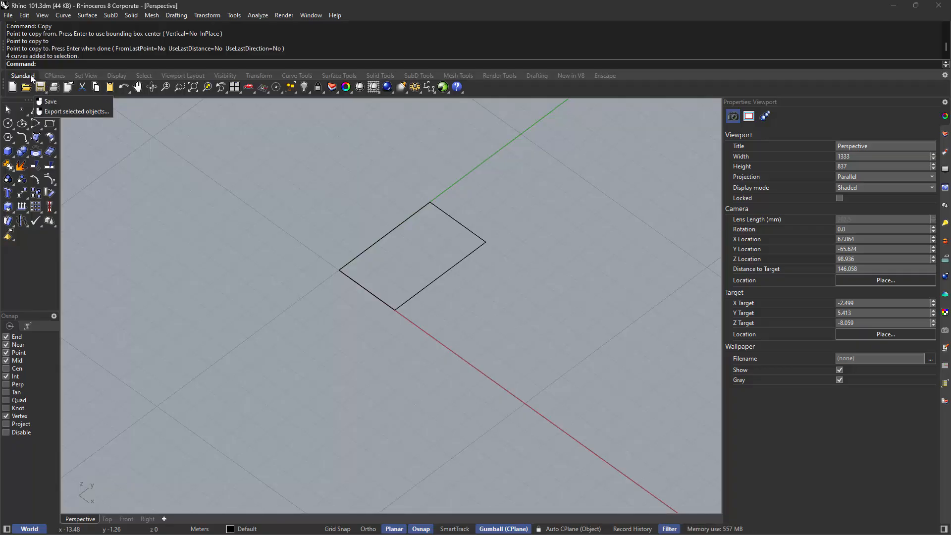
- Save the Rhino 101 file with the Save command
{"action": "left_click", "coordinate": [9, 16]}
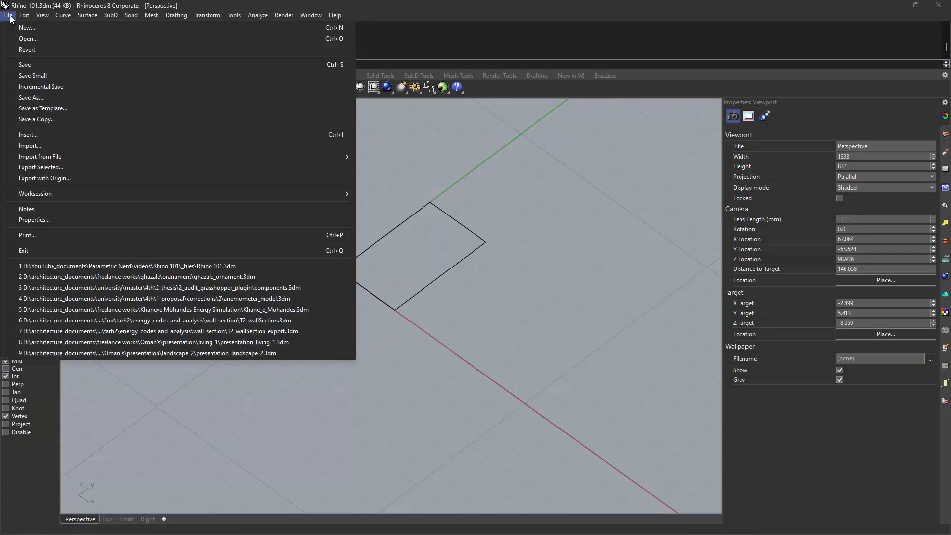
{"action": "left_click", "coordinate": [308, 173]}
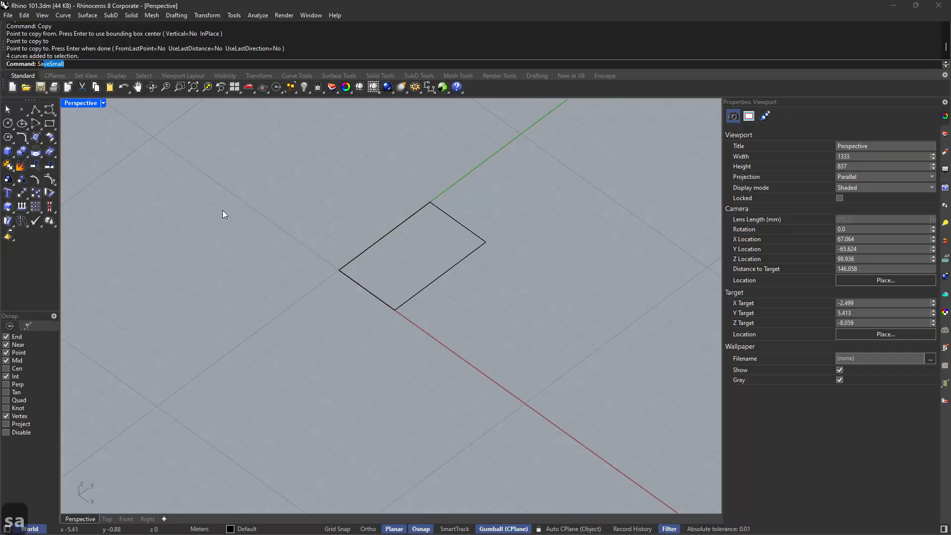
{"action": "type", "text": "save"}
{"action": "key", "text": "BackSpace"}
{"action": "key", "text": "BackSpace"}
{"action": "key", "text": "BackSpace"}
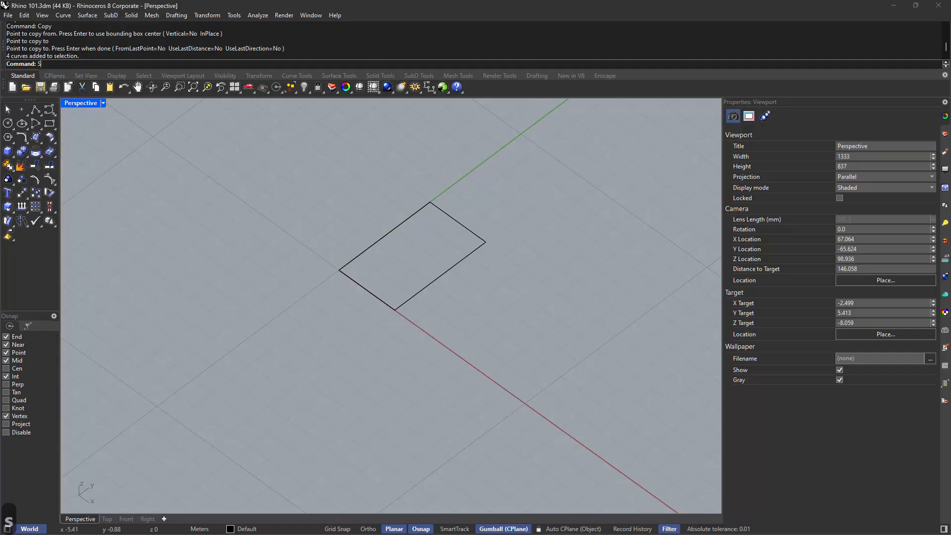
{"action": "type", "text": "ave"}
{"action": "left_click", "coordinate": [57, 74]}
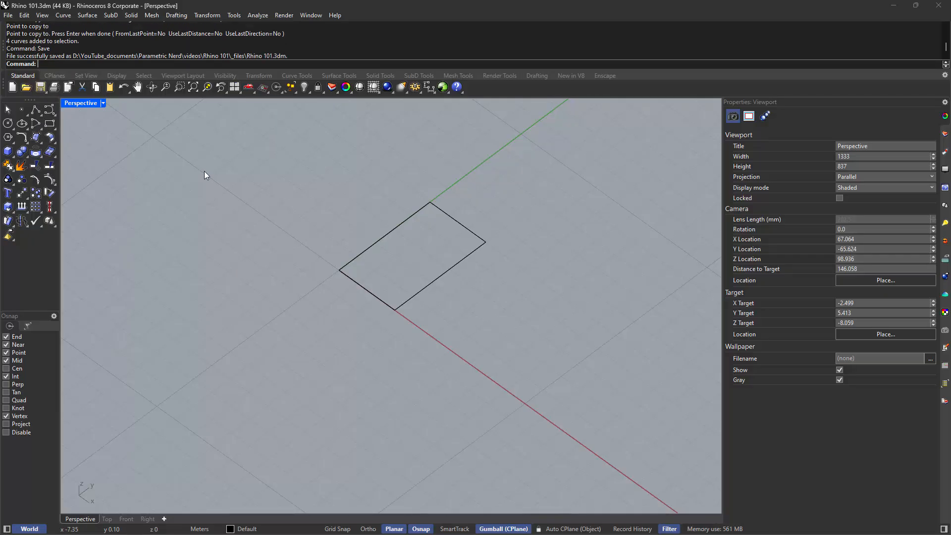
- Switch to the Rhino 101 presentation in PowerPoint and advance to the closing contact slide
{"action": "left_click", "coordinate": [890, 5]}
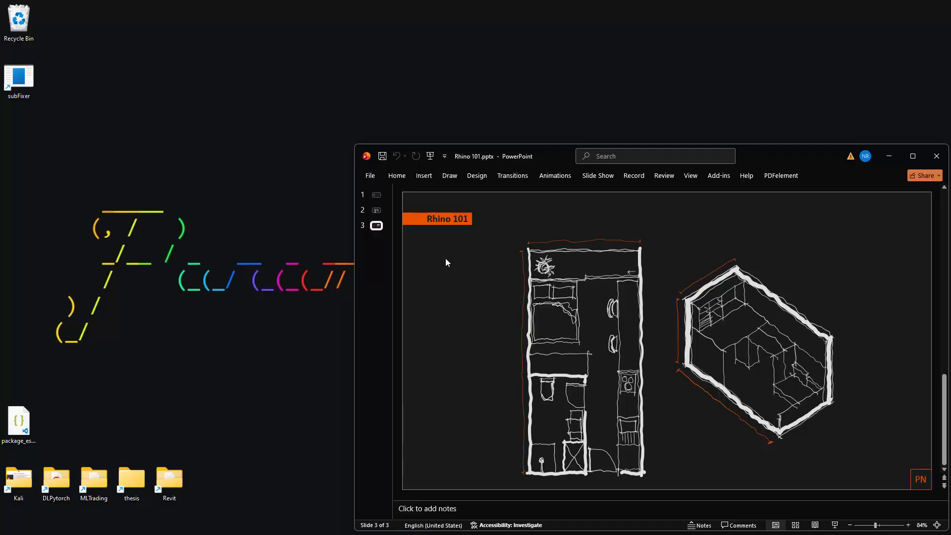
{"action": "key", "text": "Page_Down"}
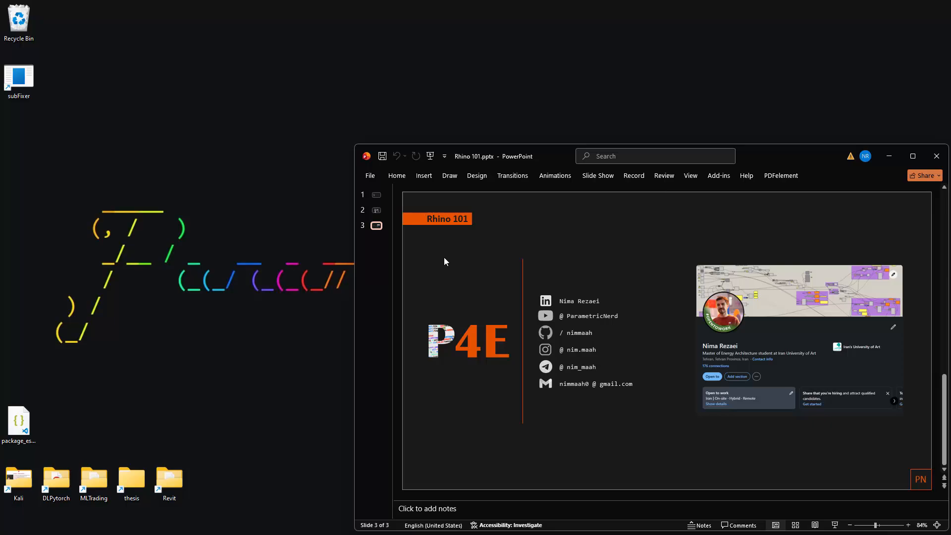